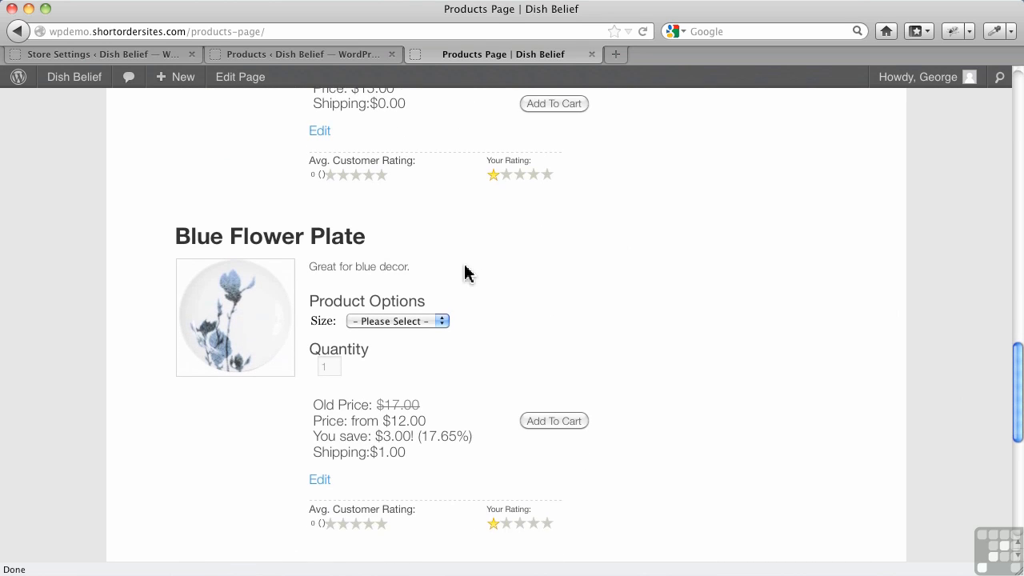
Look through the storefront Products Page to examine how the featured product and the individual product listings are laid out
scroll(468, 273, "down", 2)
scroll(467, 273, "down", 5)
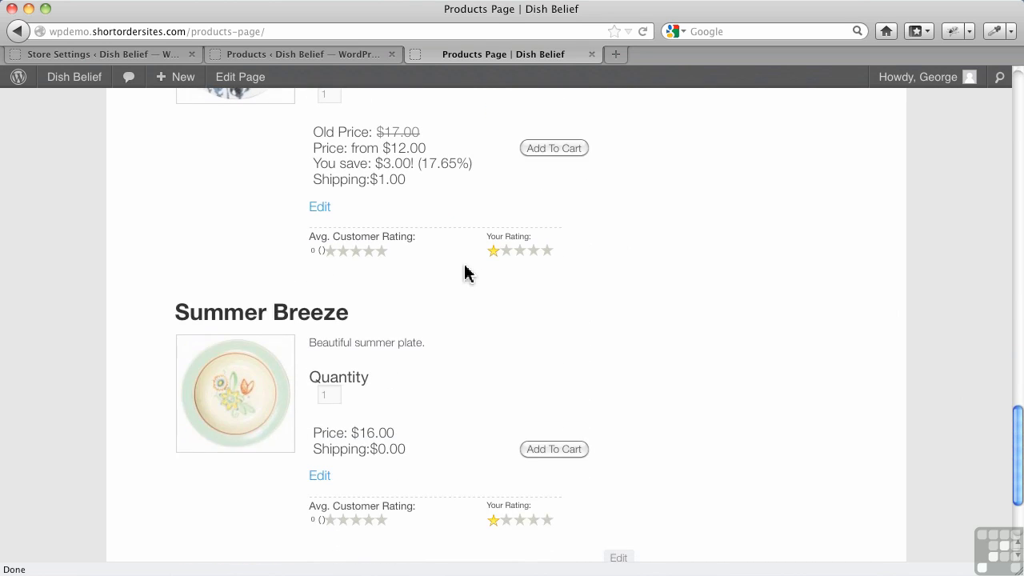
scroll(467, 273, "down", 3)
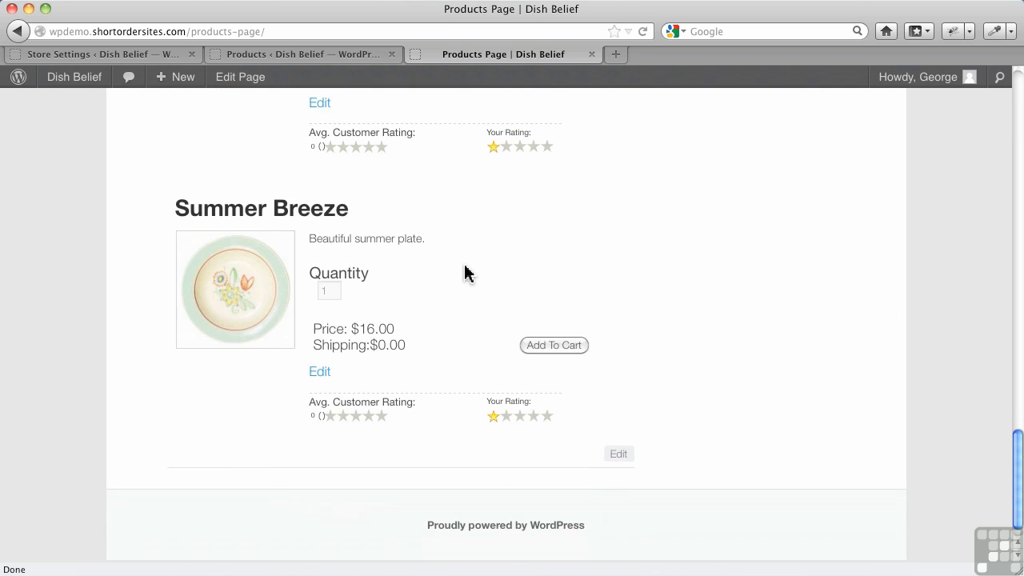
scroll(467, 273, "up", 10)
scroll(468, 273, "up", 10)
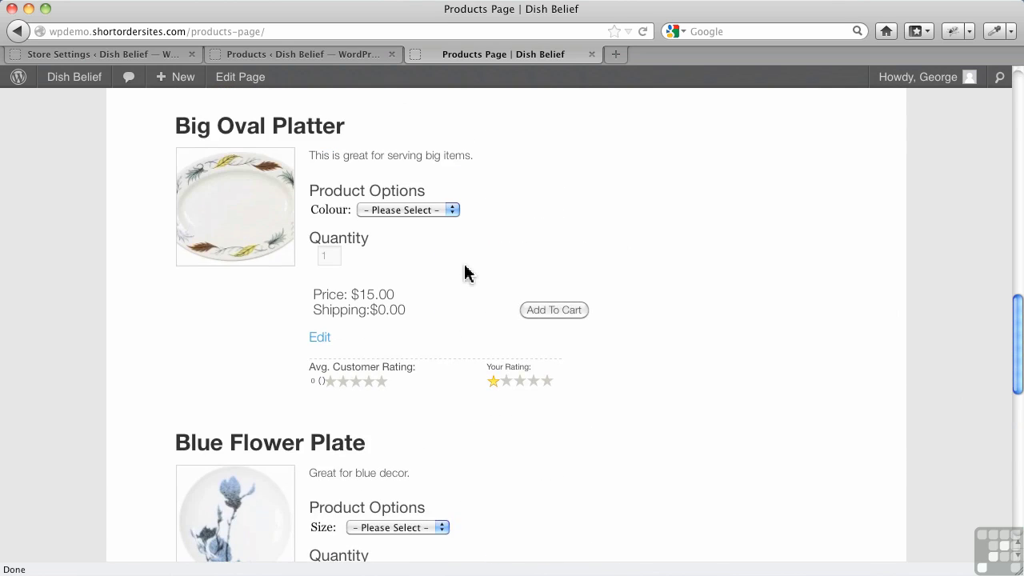
scroll(467, 274, "up", 5)
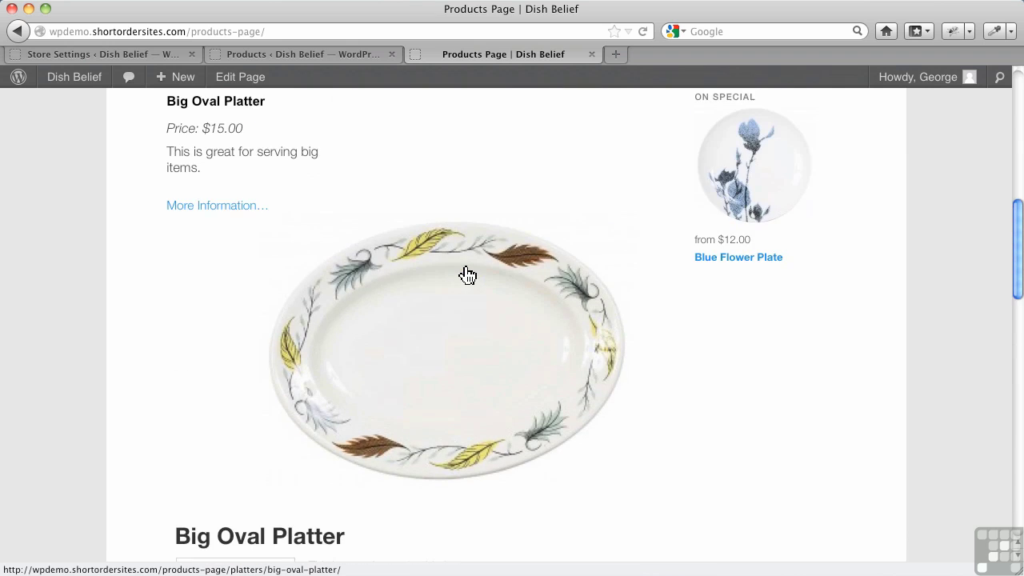
scroll(467, 274, "up", 5)
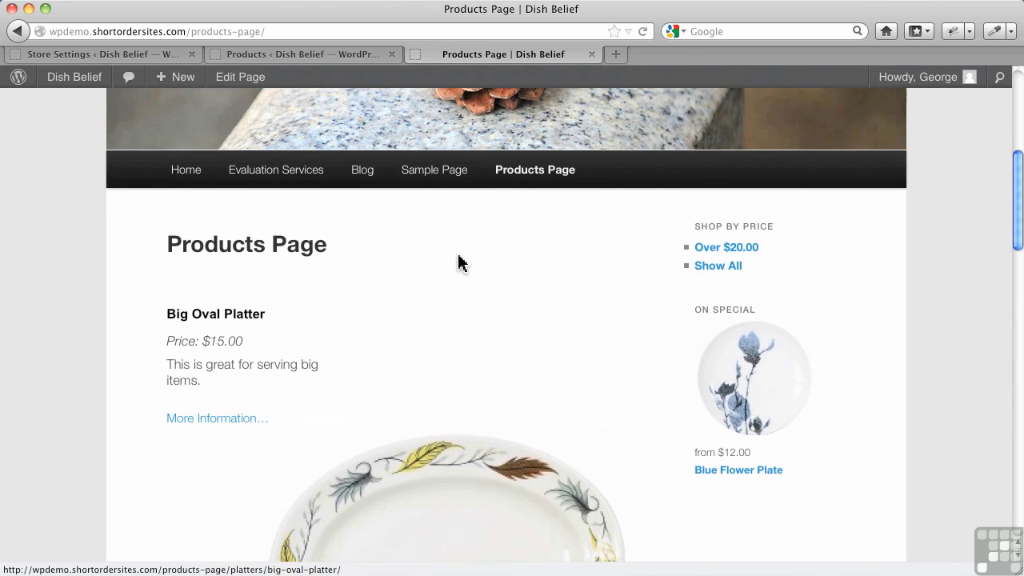
Examine the Presentation settings of the store and the choices offered for Product Display under Product Page Settings
left_click(113, 56)
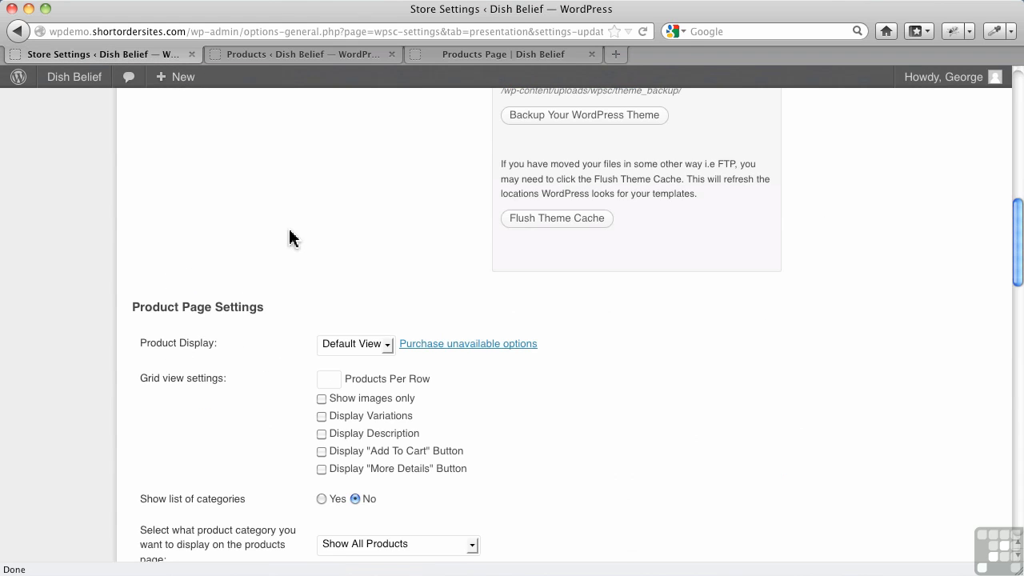
scroll(290, 237, "up", 15)
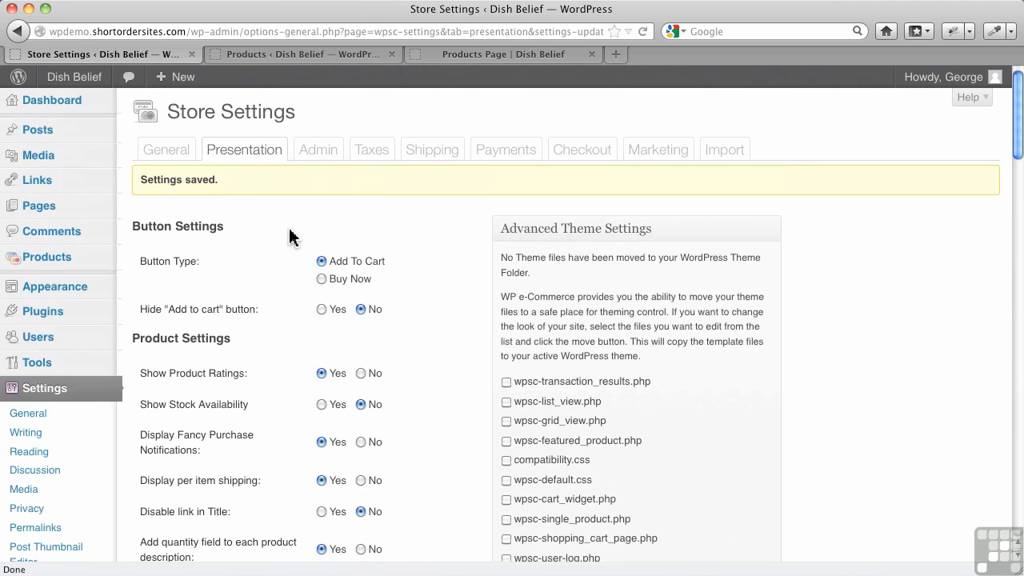
scroll(277, 327, "down", 15)
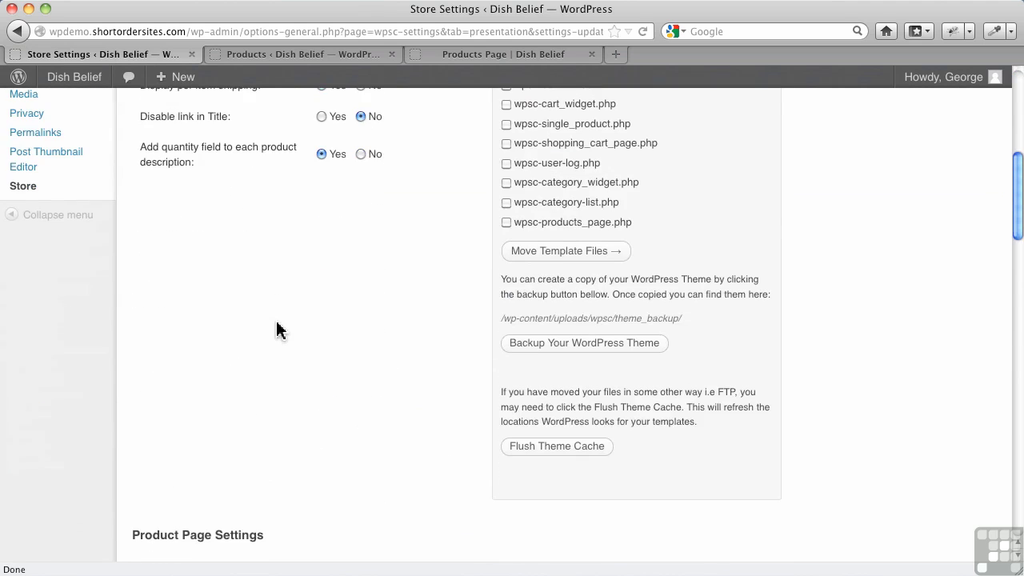
scroll(277, 327, "down", 2)
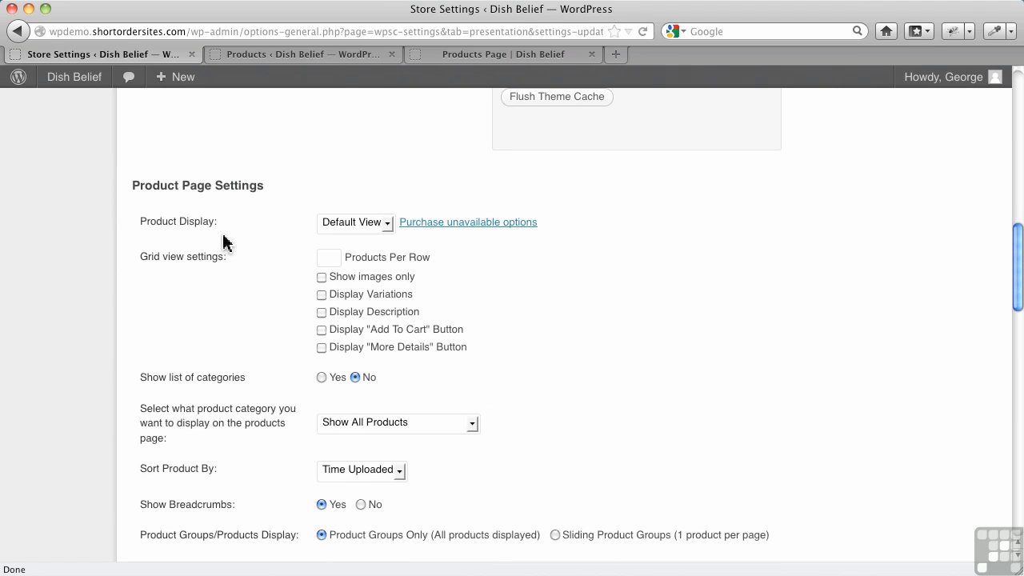
left_click(370, 232)
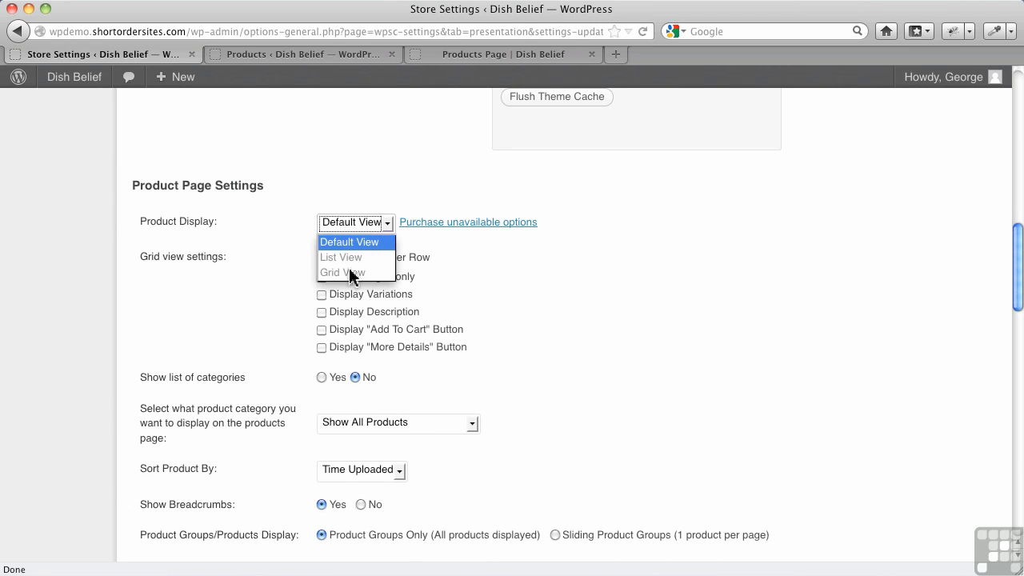
left_click(462, 242)
Open the page for purchasing unavailable options, view the Gold Cart Plugin details, and return to Store Settings
left_click(464, 232)
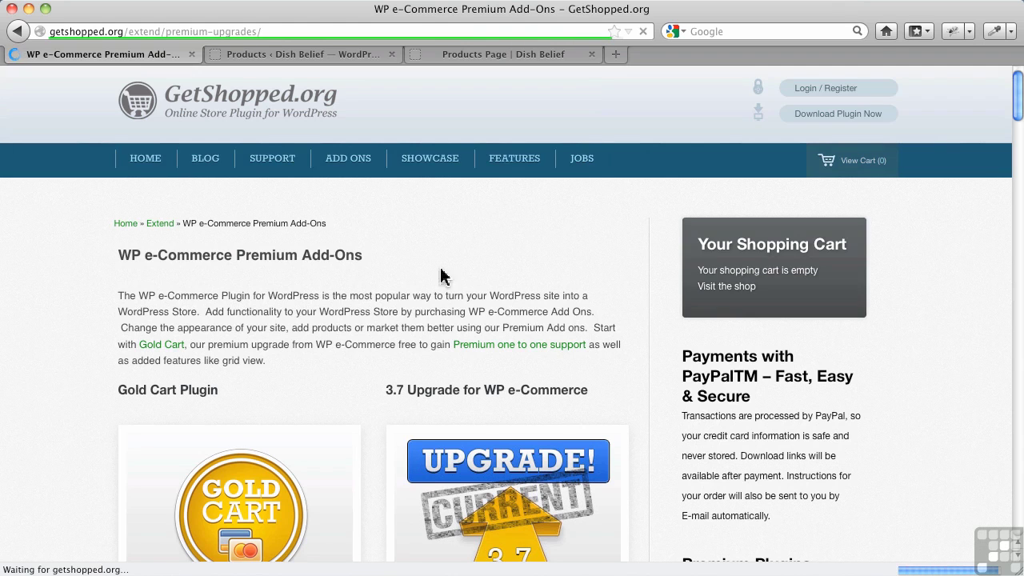
scroll(280, 320, "down", 5)
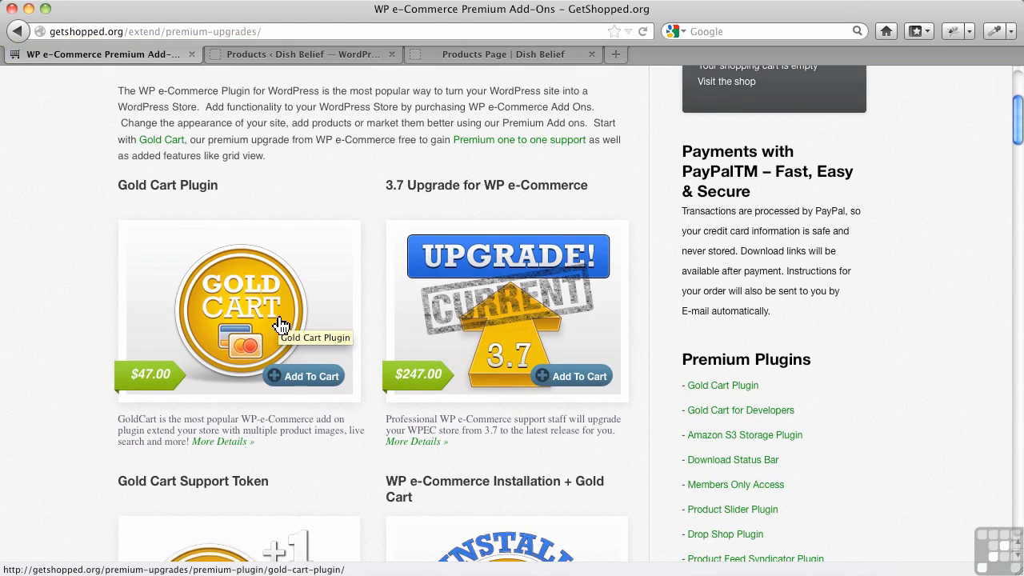
left_click(212, 445)
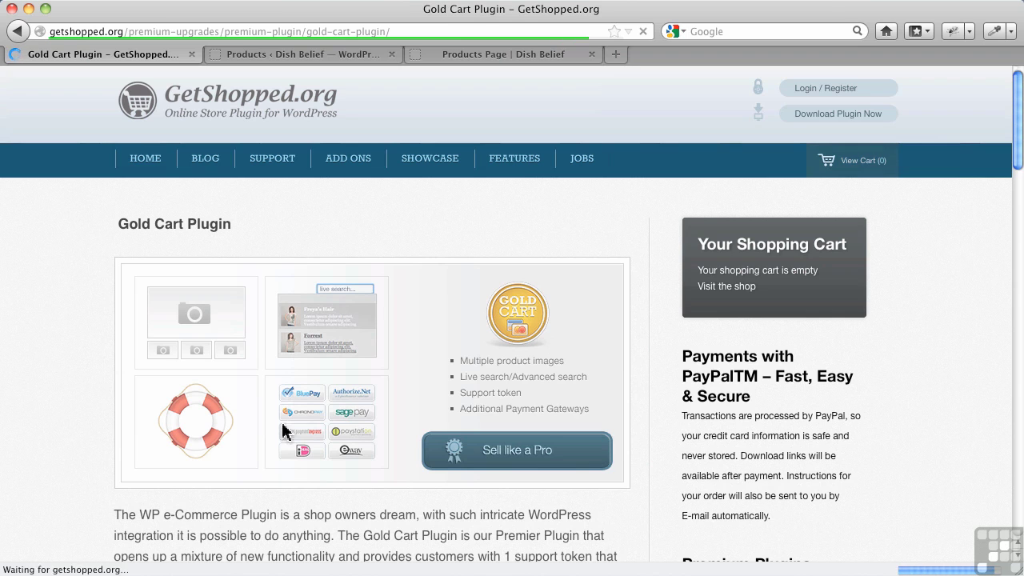
scroll(105, 360, "down", 2)
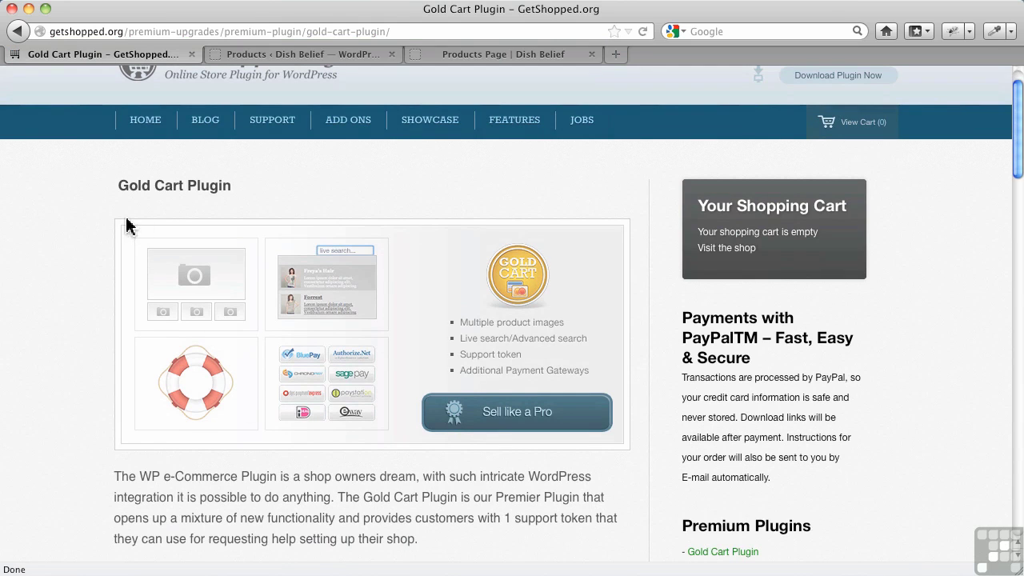
left_click(17, 32)
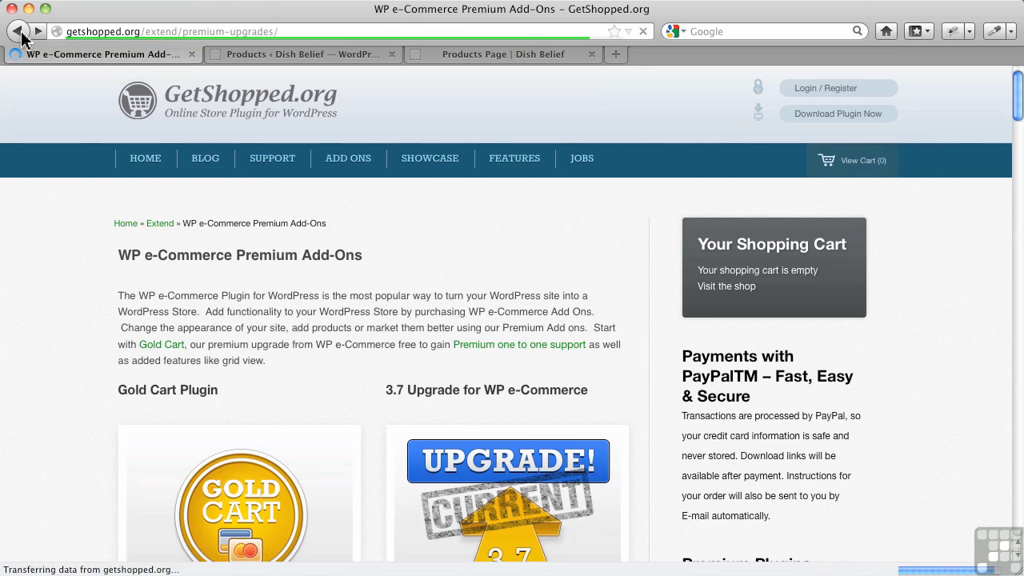
left_click(17, 32)
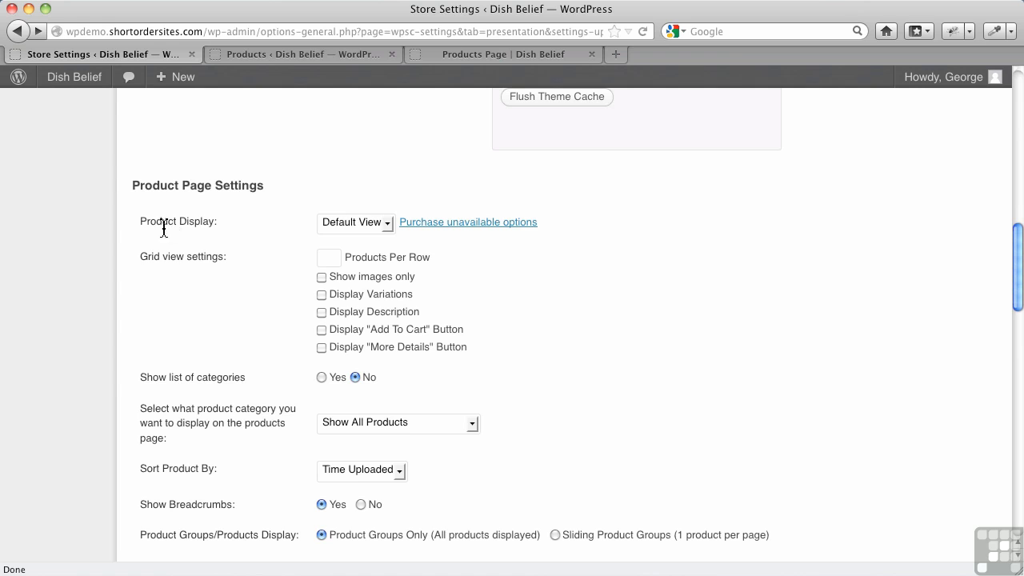
Search for new WordPress plugins to install using the keyword "wp e-commerce"
left_click(275, 58)
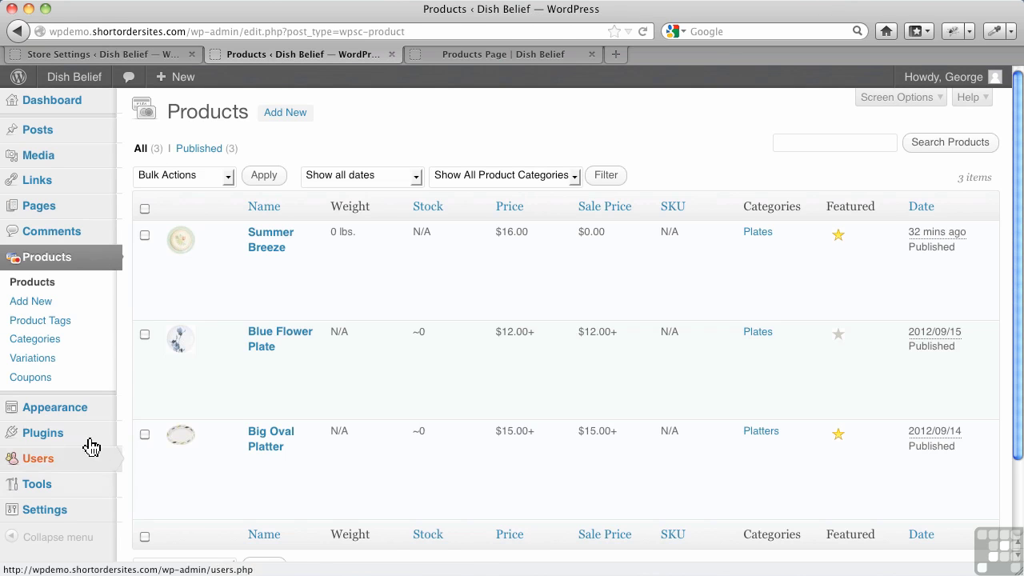
mouse_move(87, 444)
left_click(137, 452)
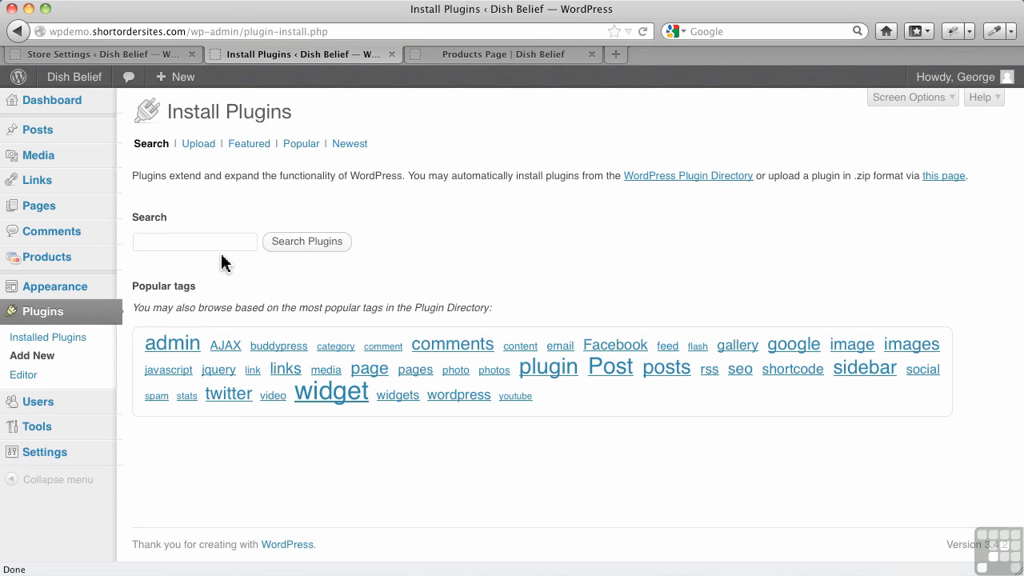
left_click(222, 247)
type("p")
key("Down")
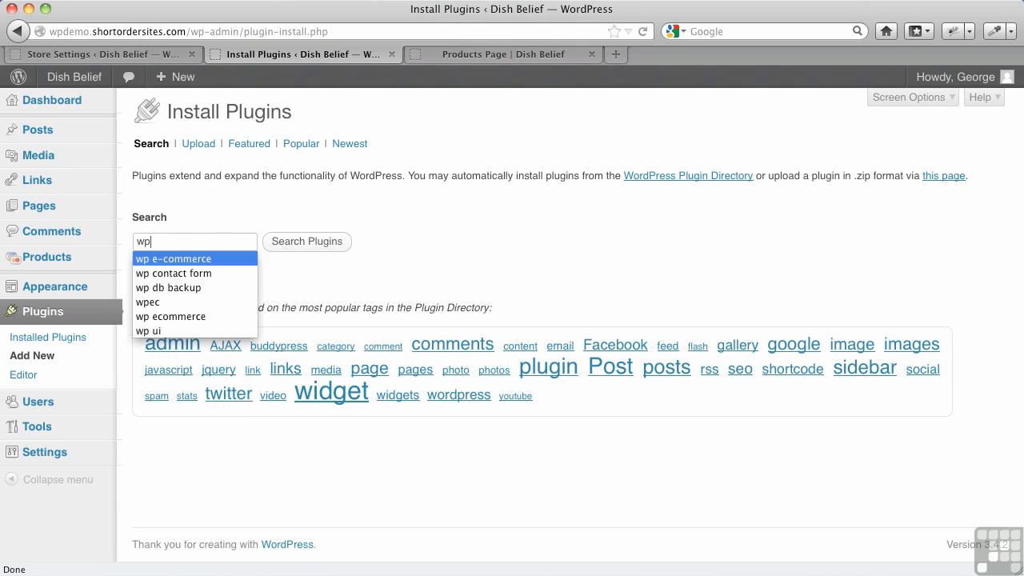
key("Return")
left_click(293, 248)
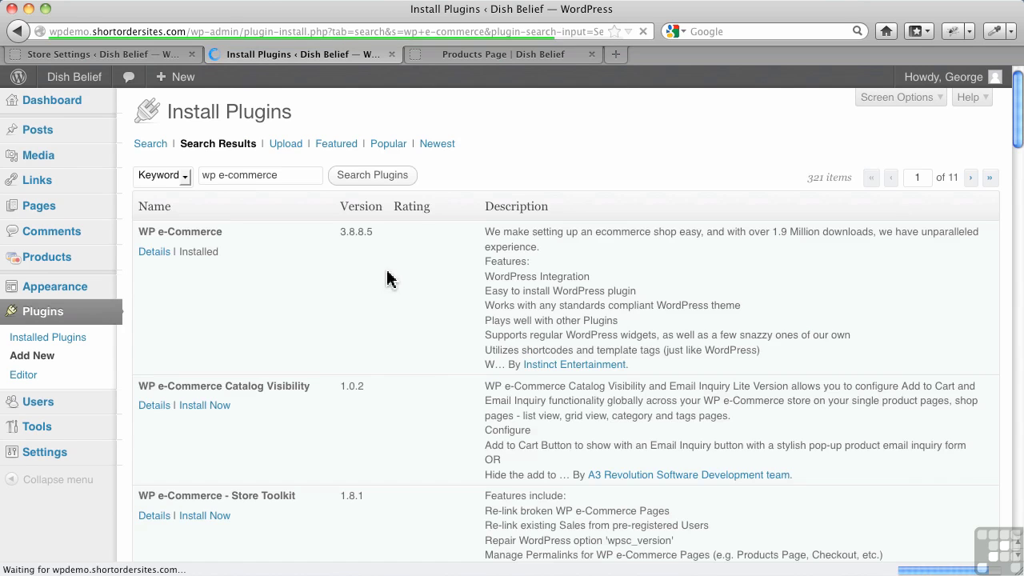
Install the WP e-Commerce Grid View plugin from the search results and activate it
scroll(332, 375, "down", 10)
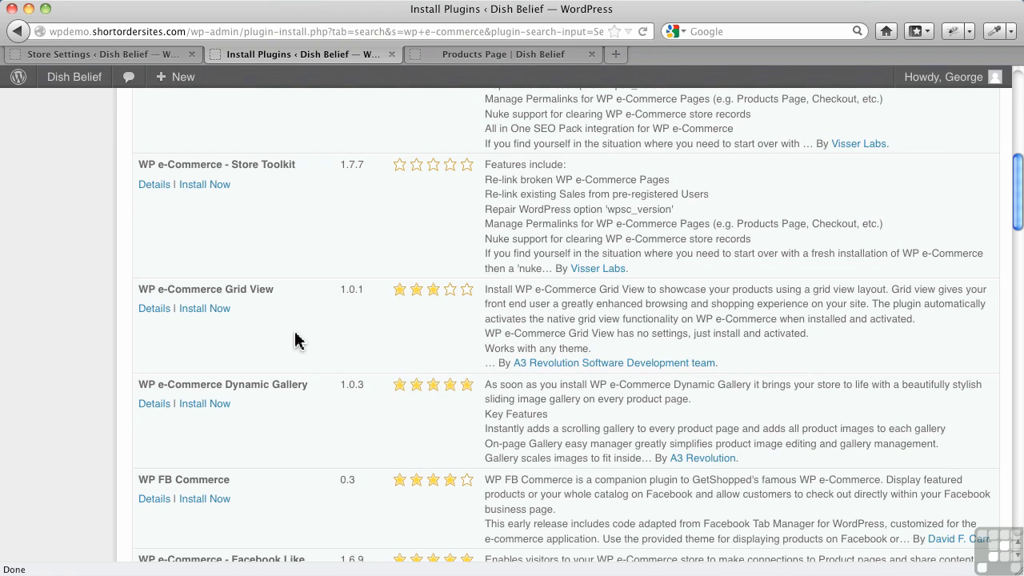
left_click(201, 308)
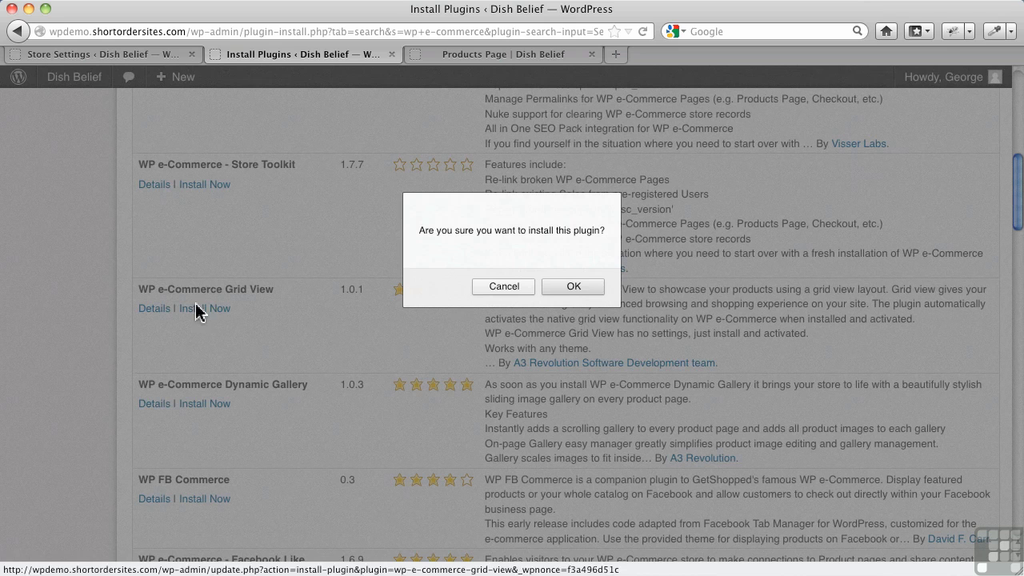
left_click(570, 289)
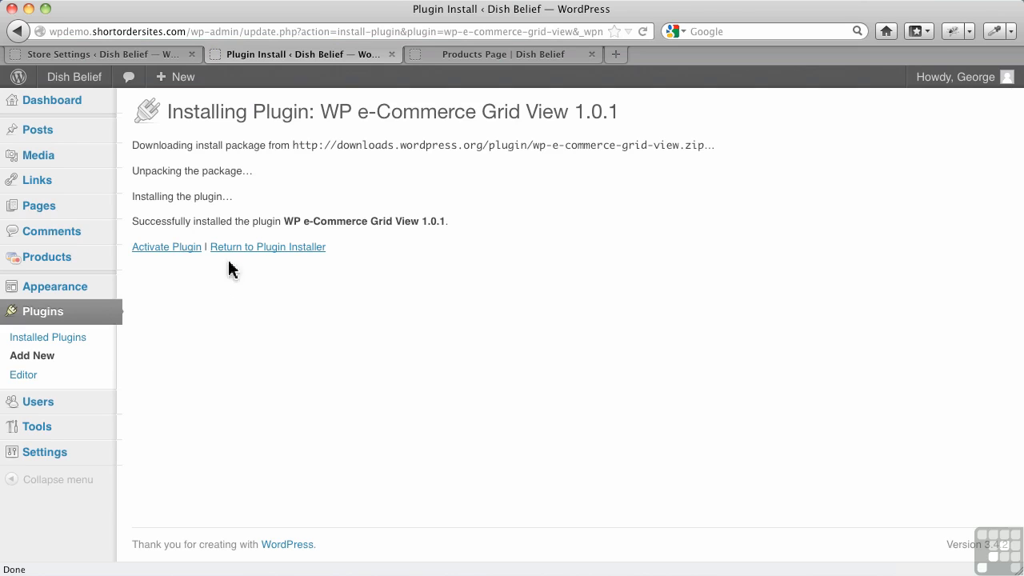
left_click(166, 249)
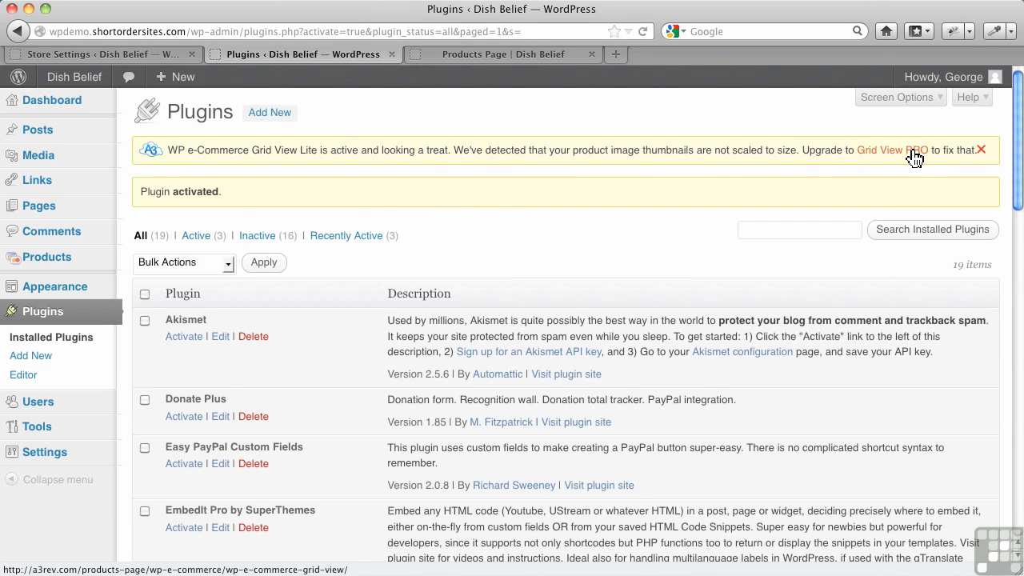
Dismiss the Grid View PRO upgrade notice and look through the list of installed plugins
left_click(981, 150)
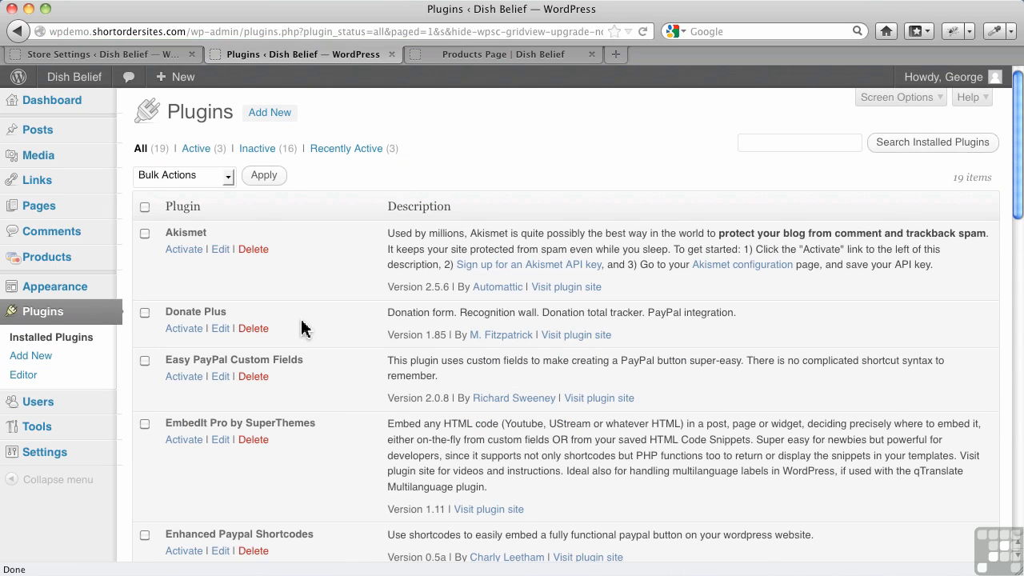
scroll(288, 490, "down", 8)
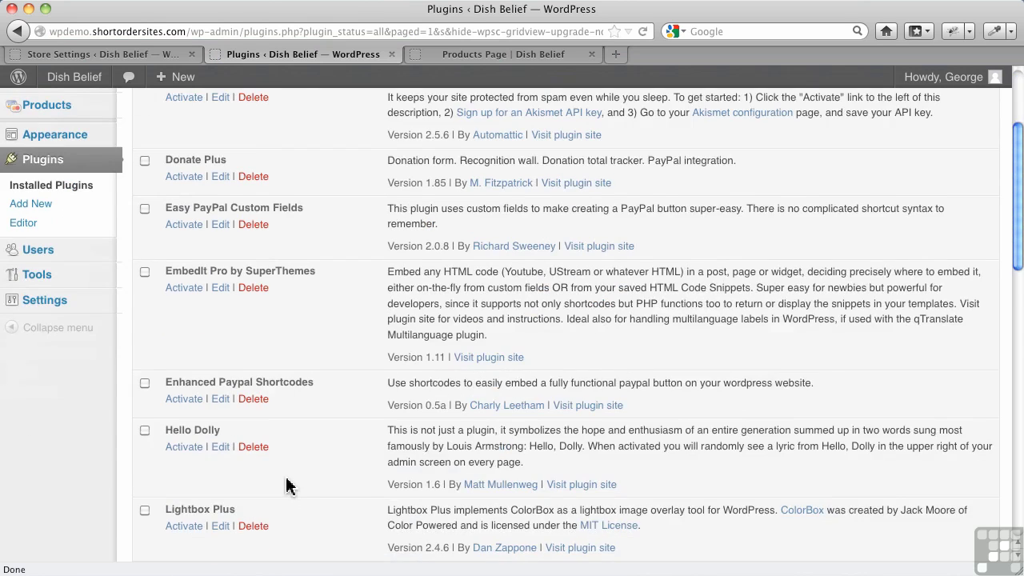
scroll(288, 486, "down", 4)
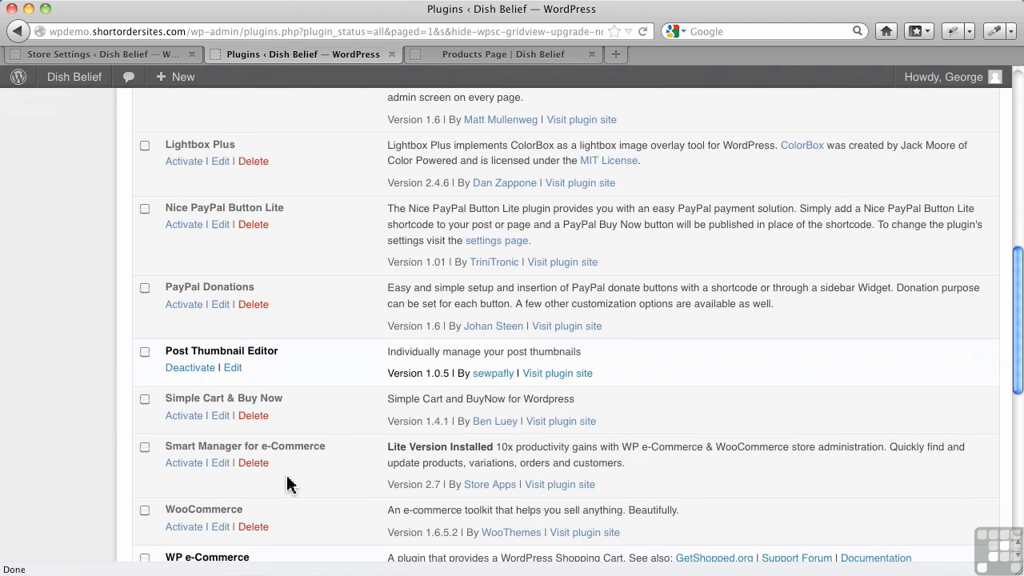
Reload the Store Settings page and set Product Display to Grid View
left_click(150, 56)
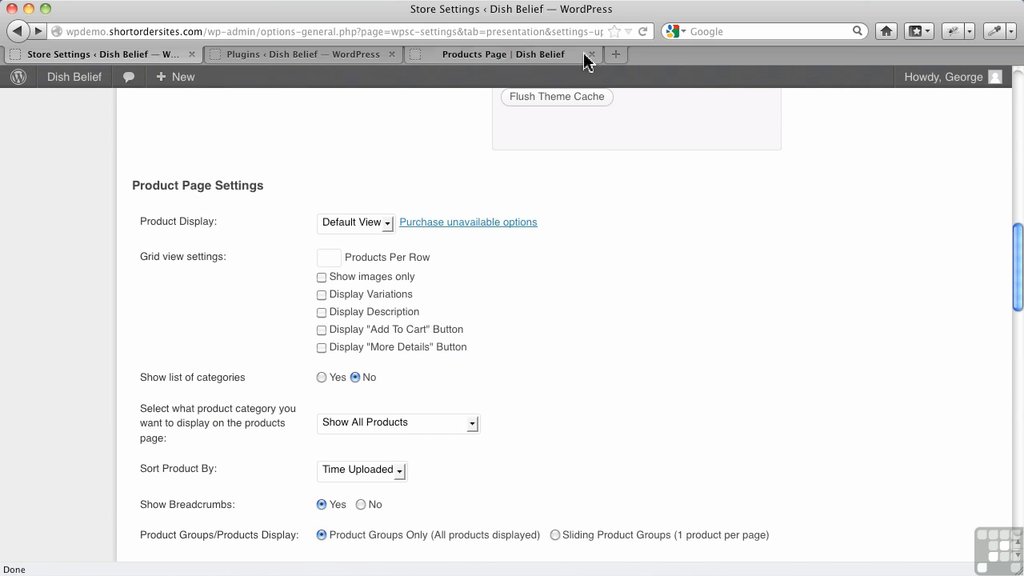
left_click(642, 34)
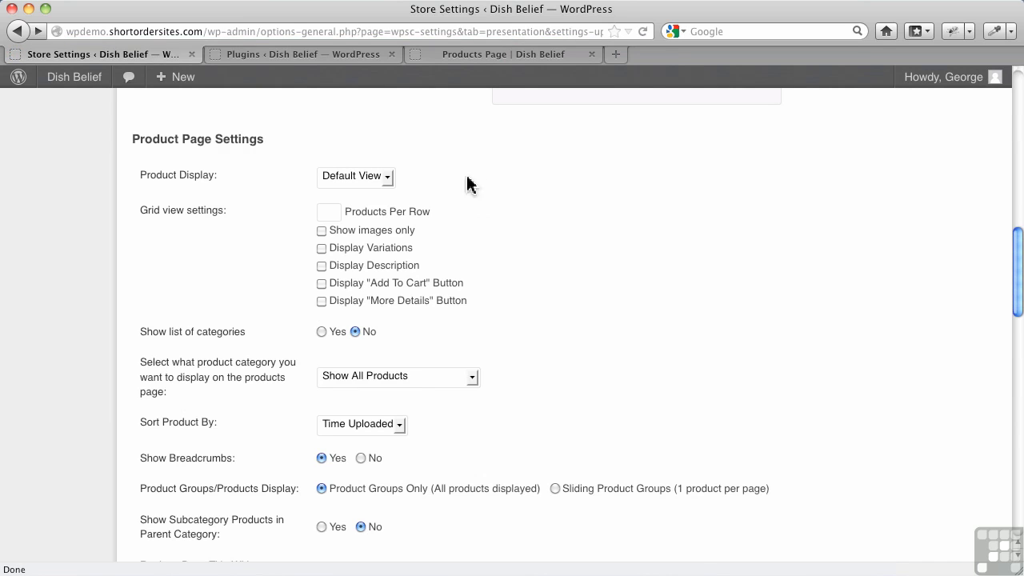
left_click(381, 179)
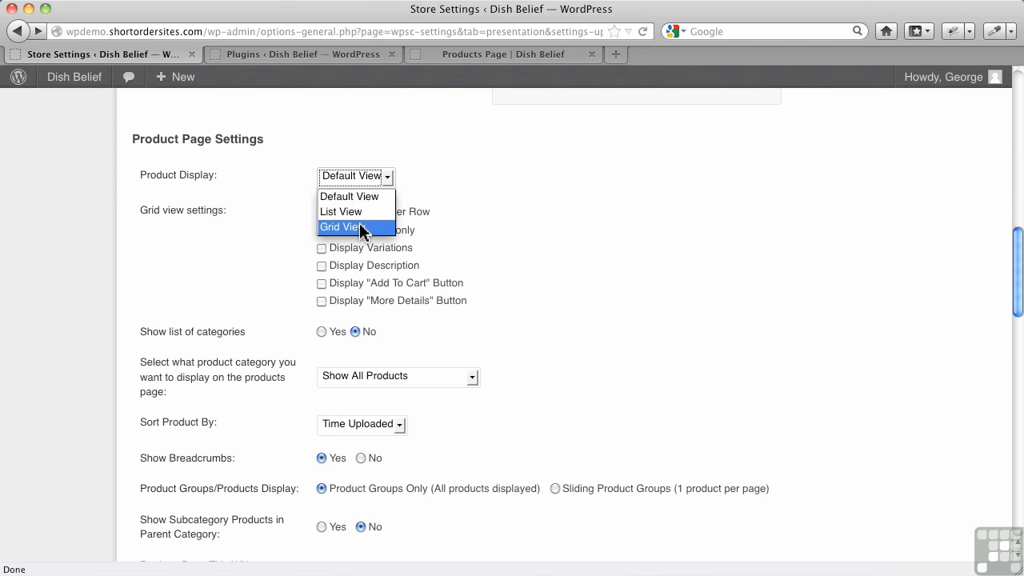
left_click(364, 228)
Set the grid view to 3 products per row with the "Add To Cart" button displayed, and save the store settings
left_click(327, 212)
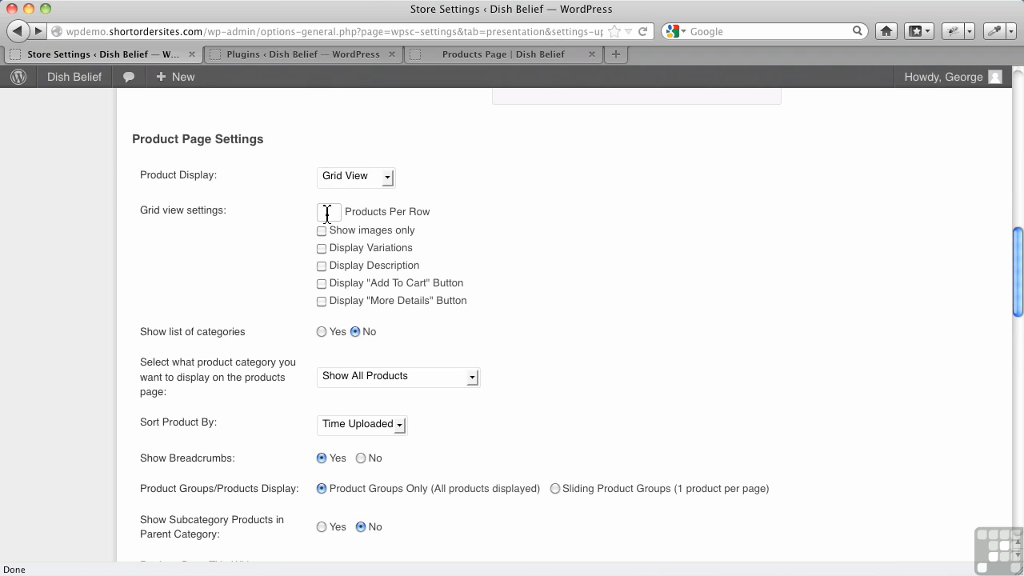
type("3")
left_click(322, 284)
scroll(368, 437, "down", 10)
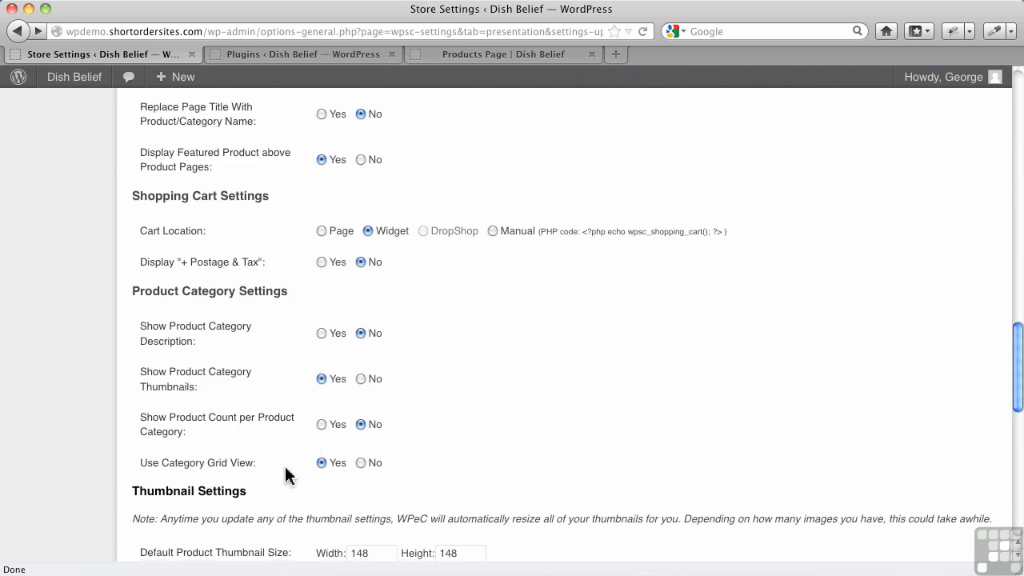
scroll(311, 448, "down", 10)
left_click(181, 484)
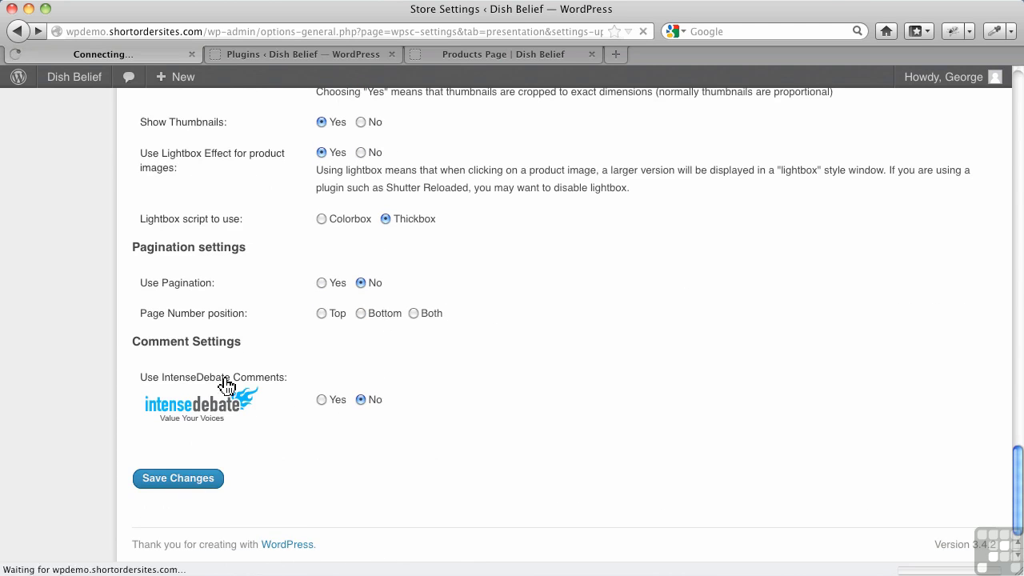
Set Display Featured Product above Product Pages to No in the store's presentation settings and save the changes
left_click(453, 54)
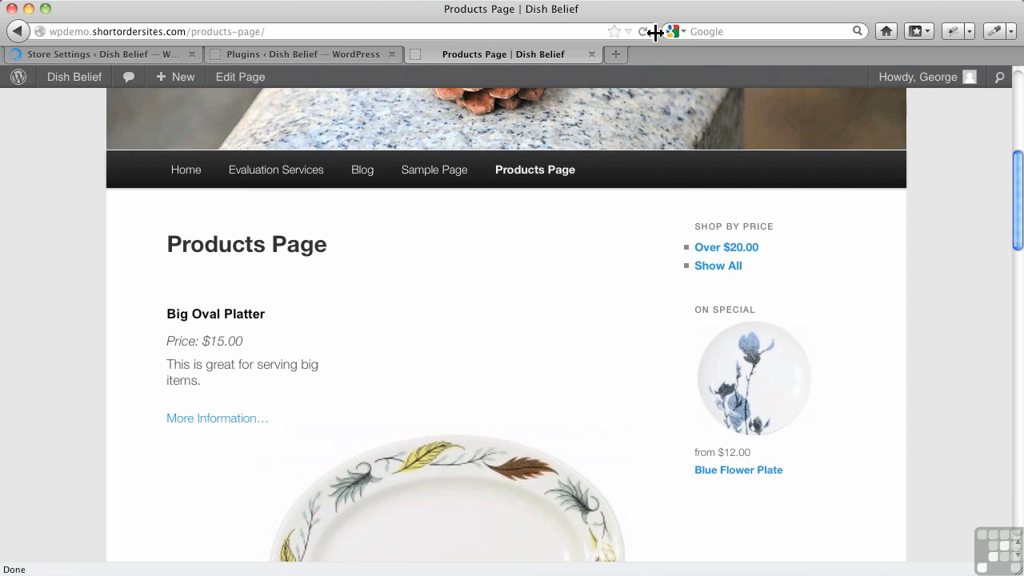
left_click(148, 56)
scroll(329, 336, "down", 8)
scroll(330, 339, "down", 8)
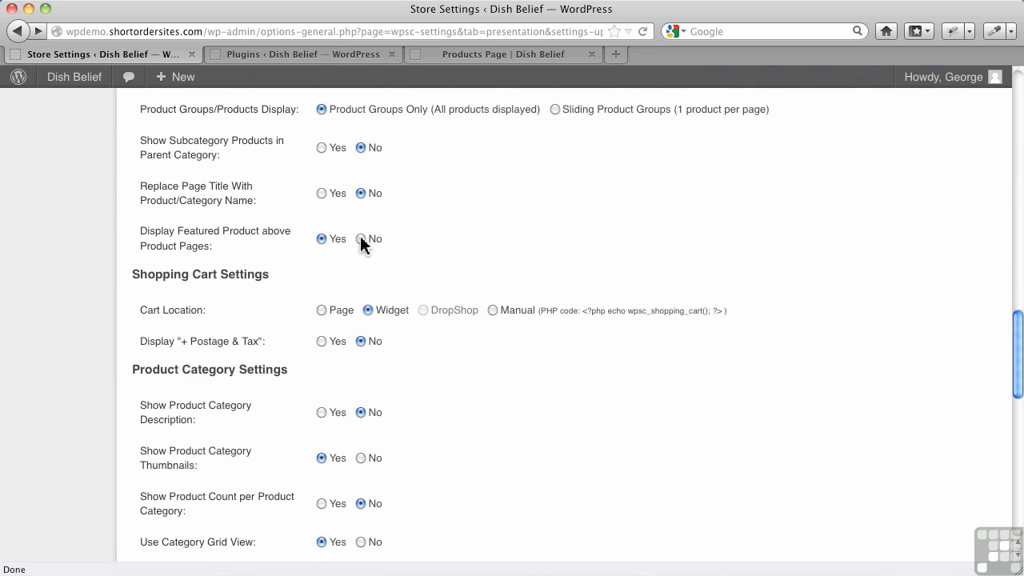
scroll(471, 372, "down", 10)
left_click(179, 478)
Reload the store's Products Page and review how the products are laid out
left_click(531, 54)
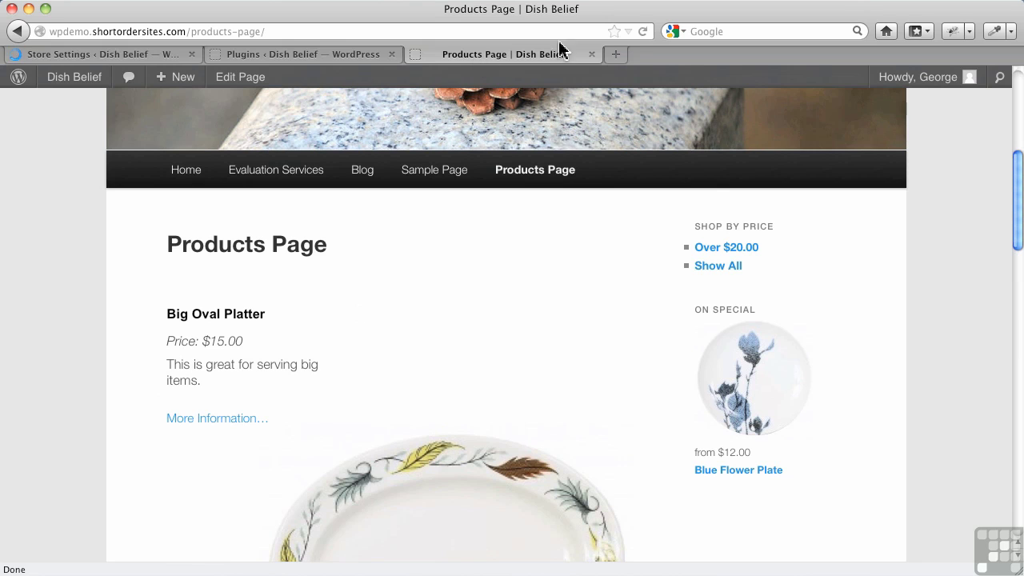
left_click(643, 32)
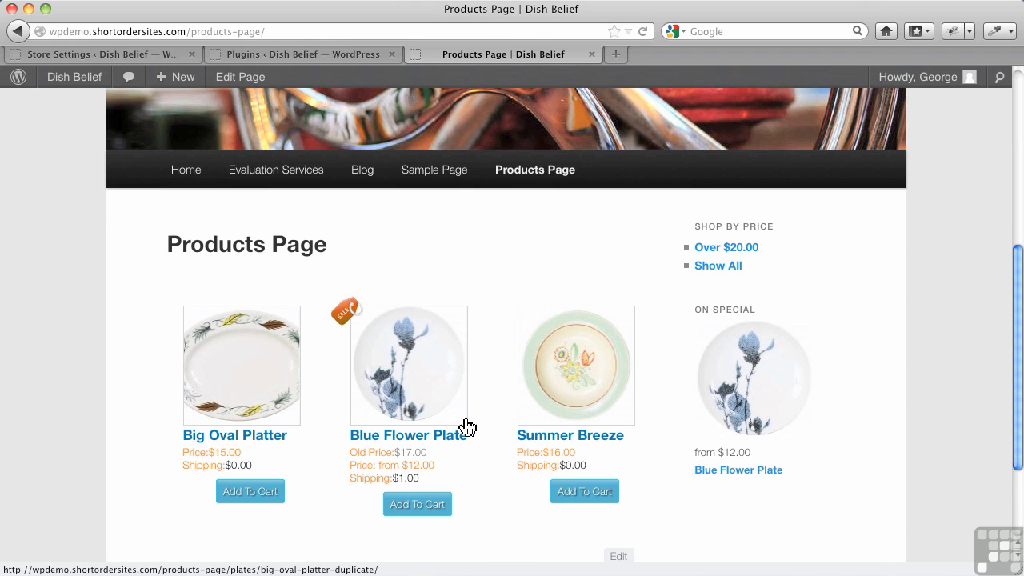
scroll(506, 491, "down", 3)
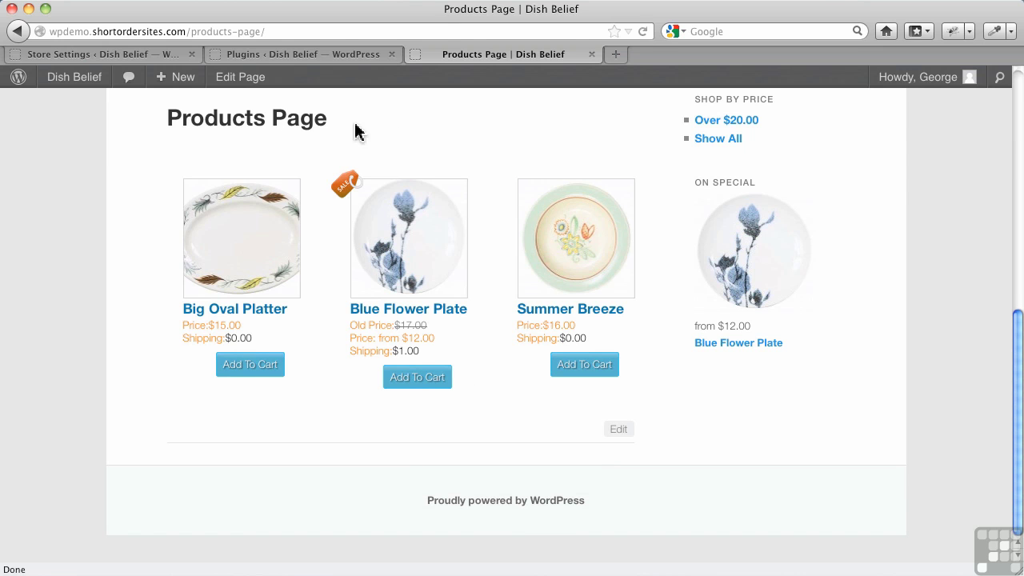
scroll(355, 133, "up", 10)
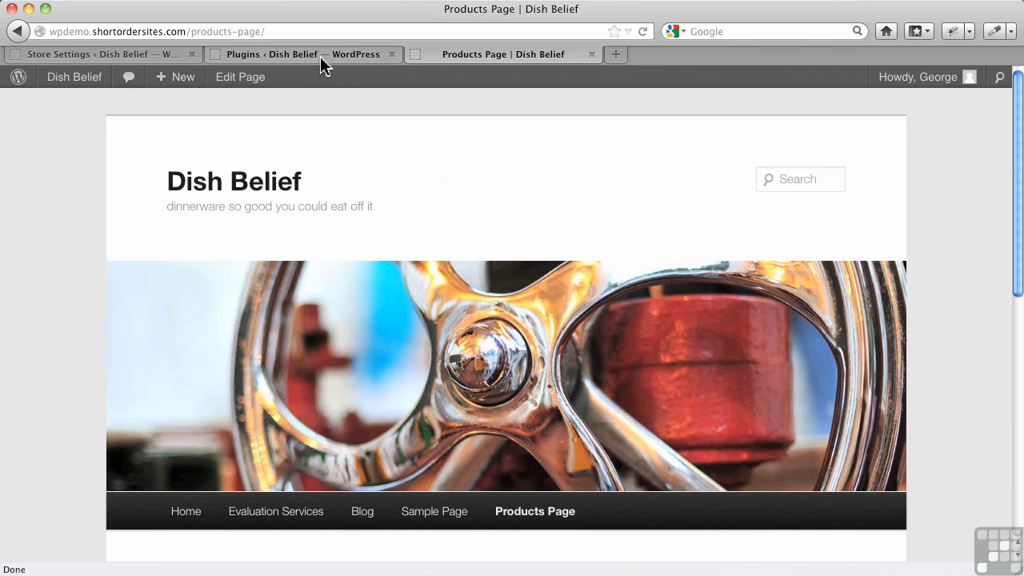
Deactivate the WP e-Commerce Grid View LITE plugin in the installed plugins list
left_click(322, 61)
scroll(307, 290, "down", 4)
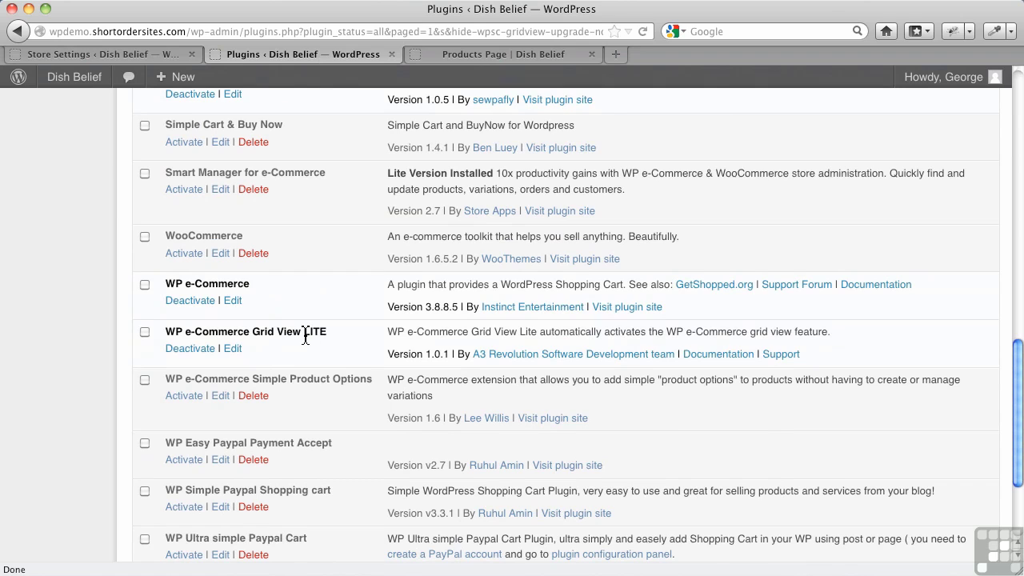
left_click(190, 349)
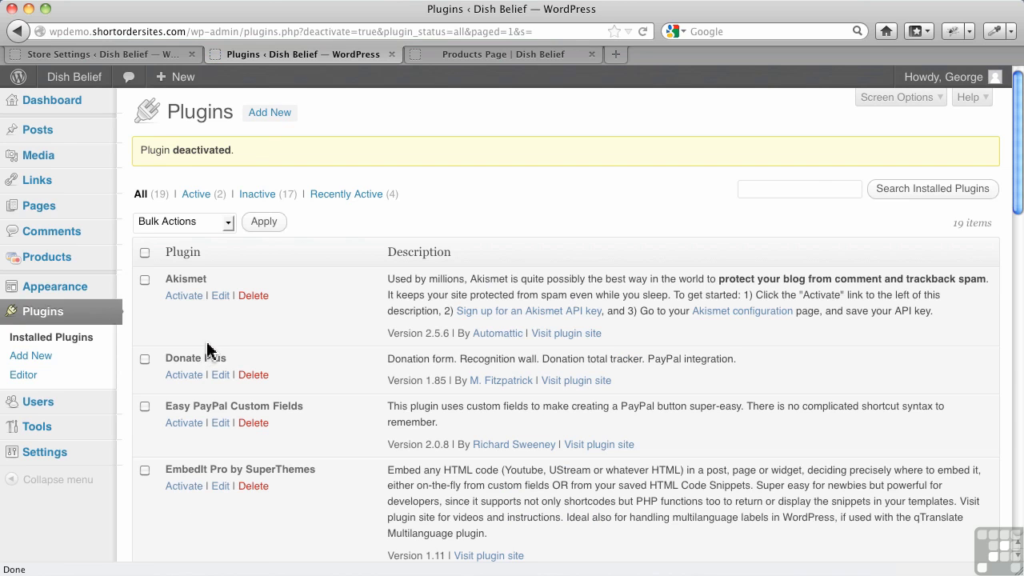
Reload the Products Page and examine the product layout with the Grid View plugin deactivated
left_click(442, 56)
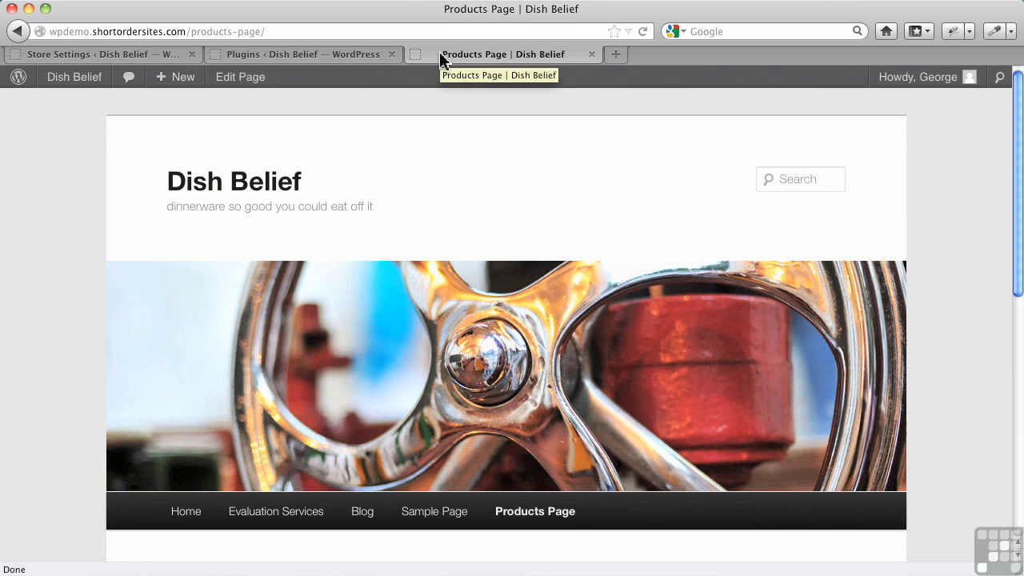
scroll(565, 240, "down", 5)
left_click(642, 32)
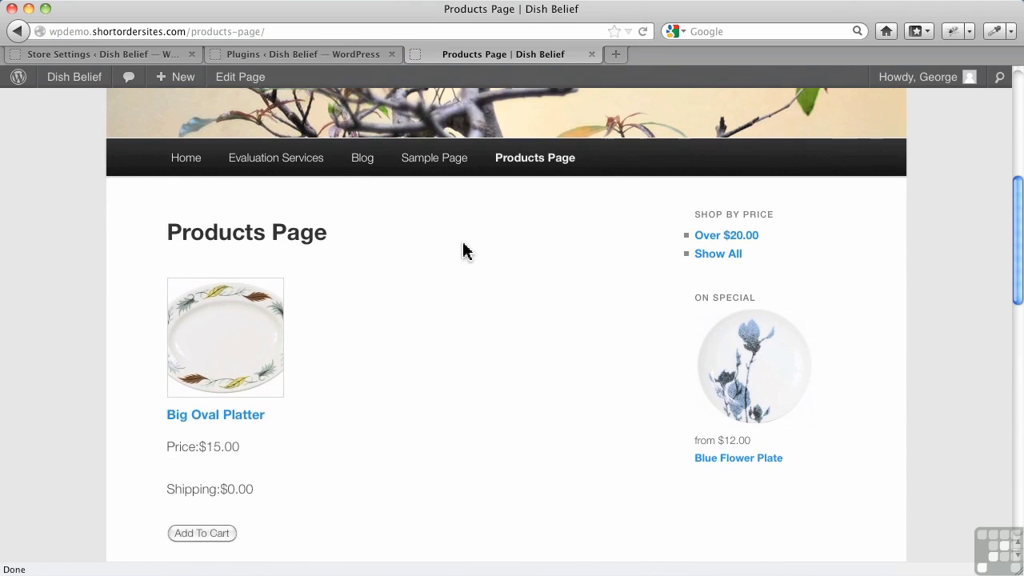
scroll(464, 250, "down", 4)
scroll(464, 250, "down", 3)
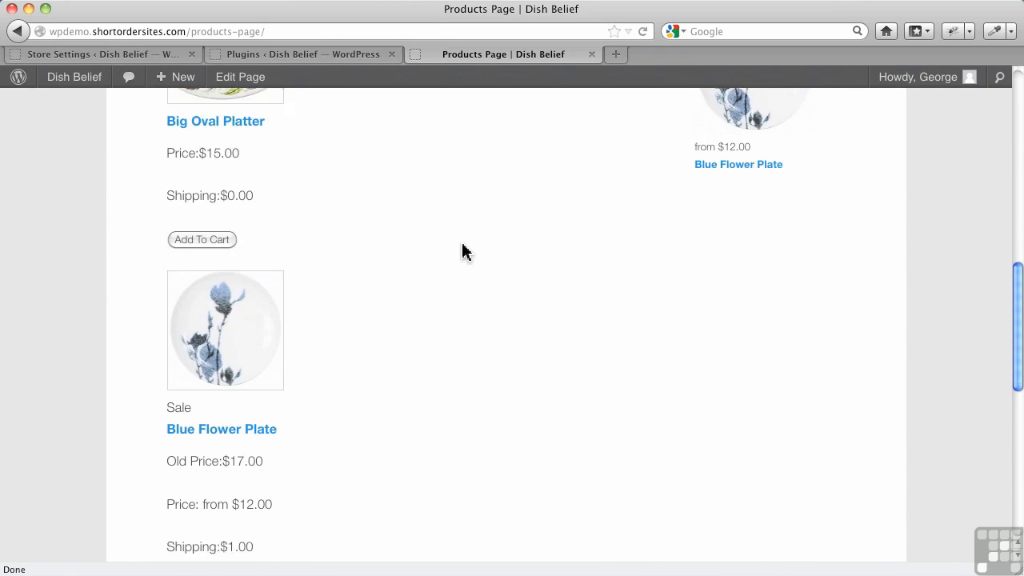
scroll(464, 250, "down", 1)
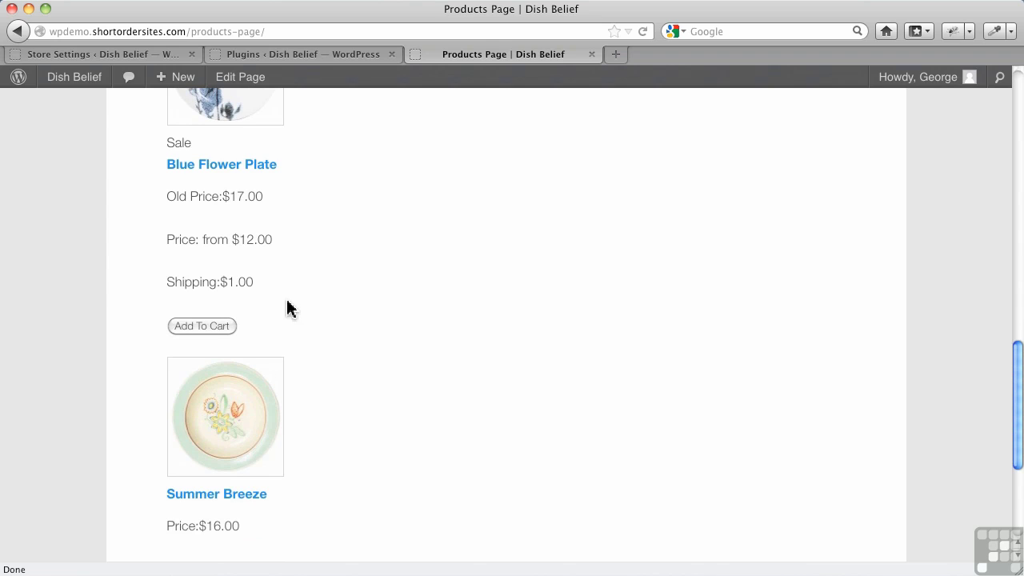
scroll(290, 309, "down", 2)
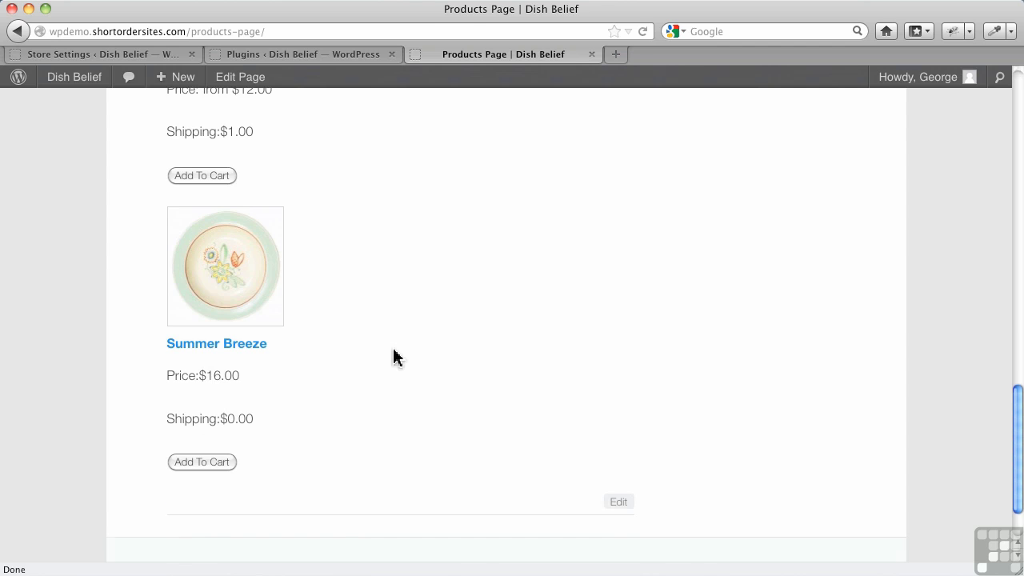
scroll(393, 356, "up", 15)
Reopen the store's presentation settings with a fresh page load and check the choices offered for Product Display
mouse_move(118, 72)
left_click(118, 55)
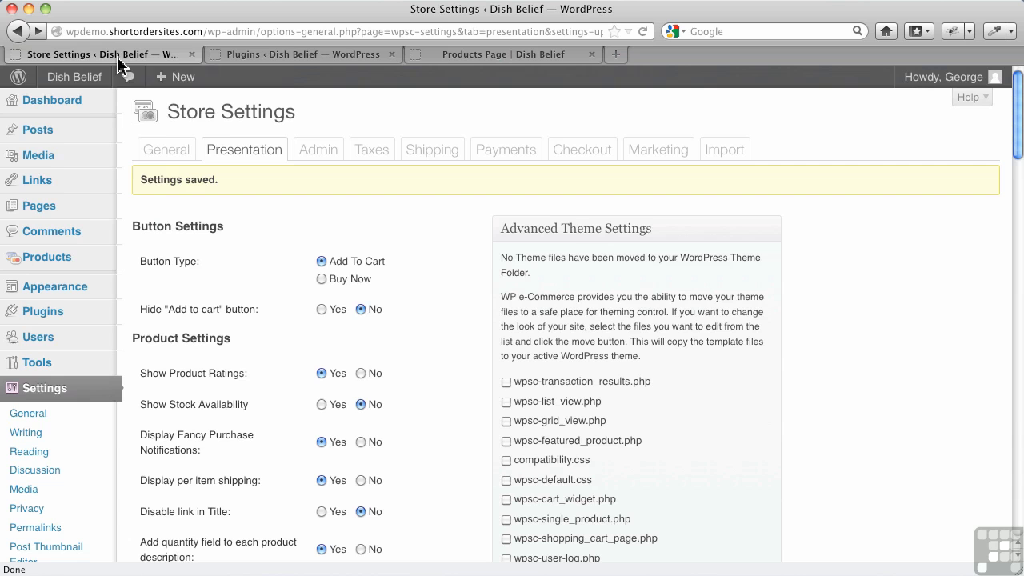
scroll(316, 420, "down", 5)
scroll(316, 420, "down", 2)
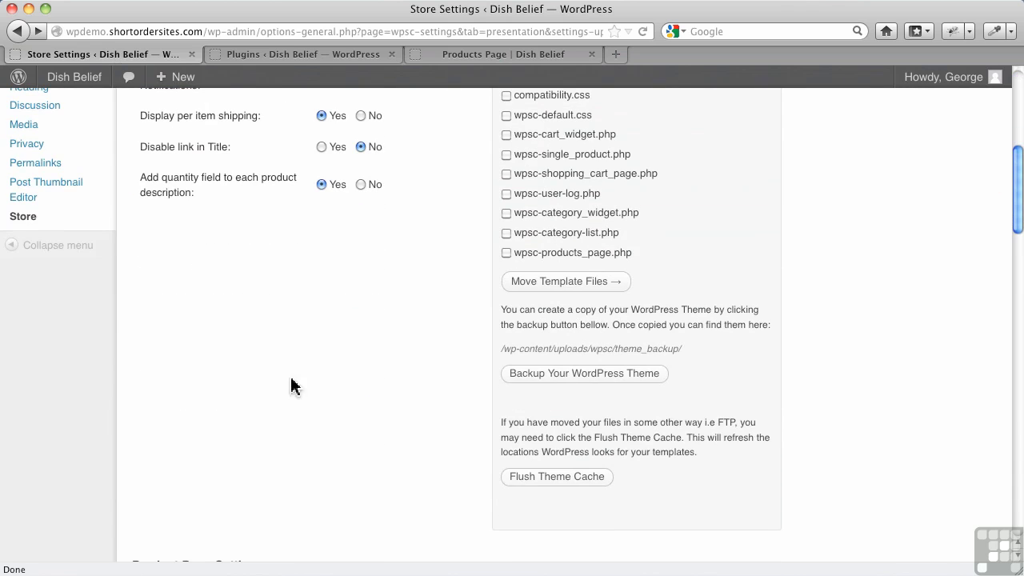
left_click(38, 217)
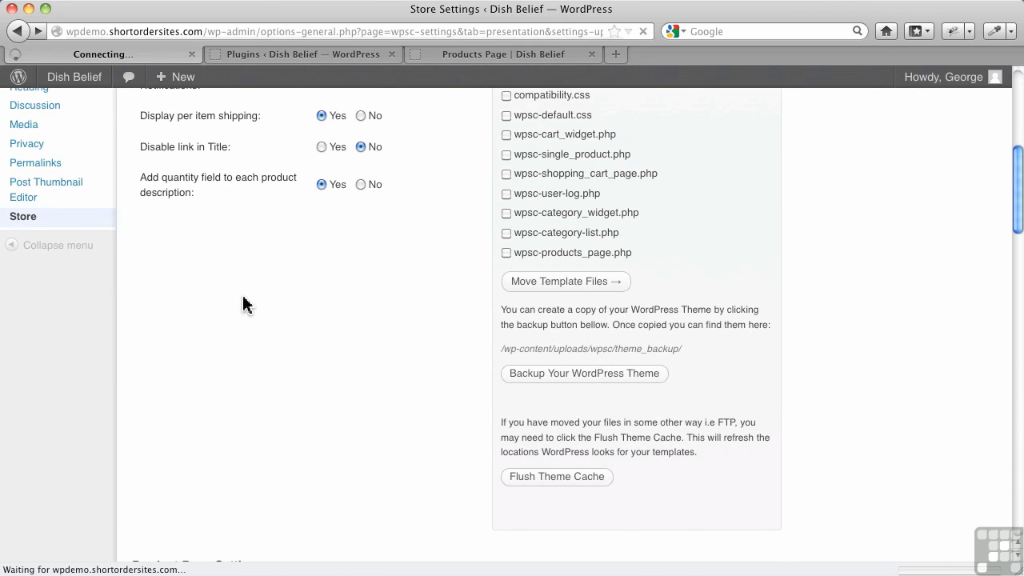
left_click(259, 156)
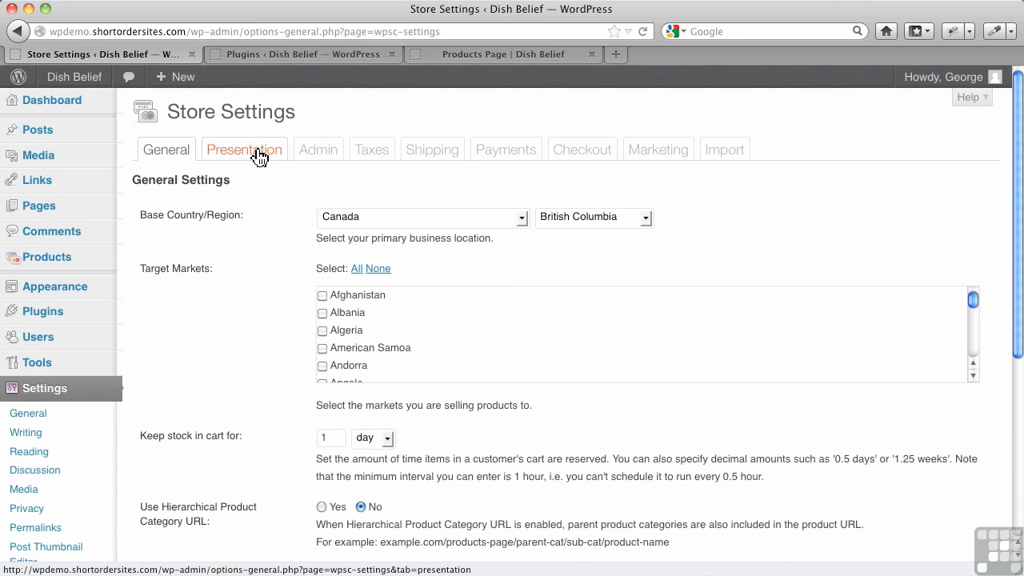
scroll(249, 382, "down", 10)
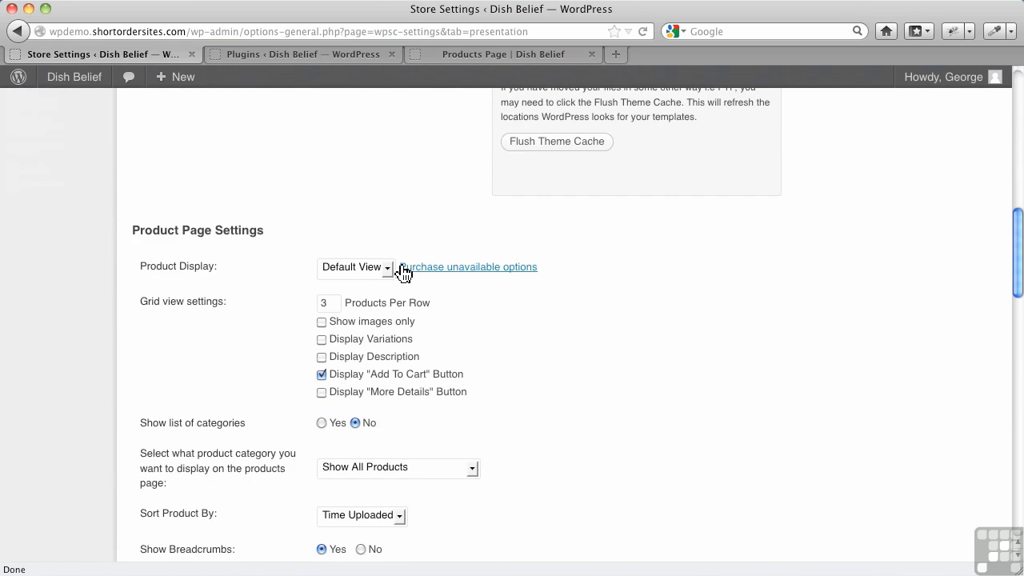
left_click(373, 267)
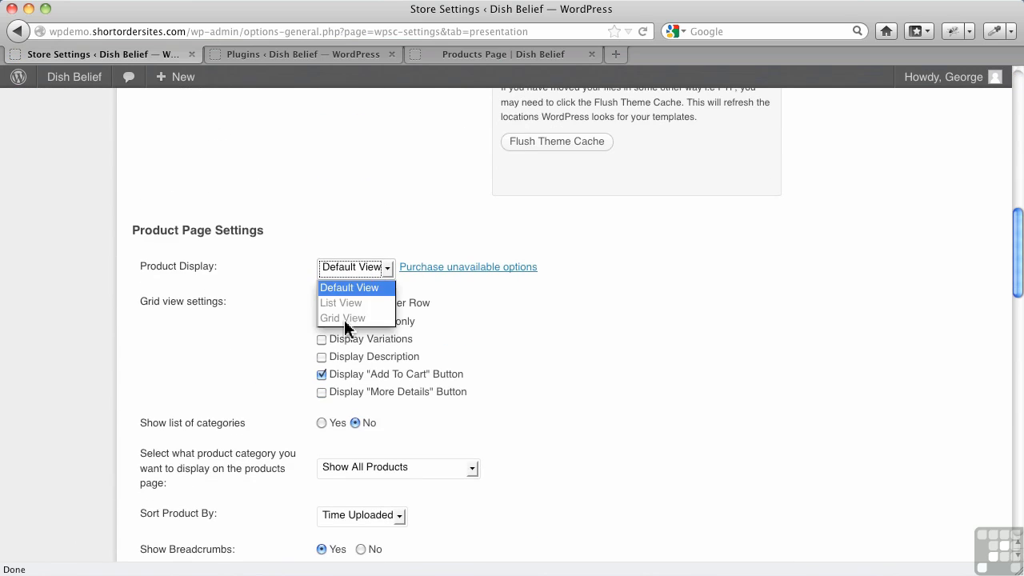
left_click(471, 324)
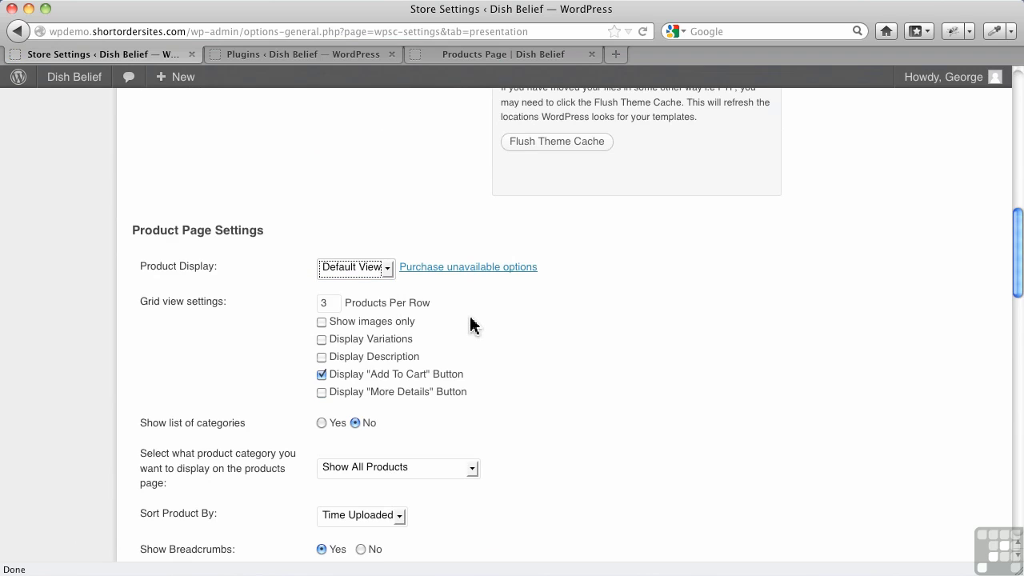
Clear the Products Per Row value, turn off the "Add To Cart" button display for grid view, and save the settings
double_click(331, 304)
key("BackSpace")
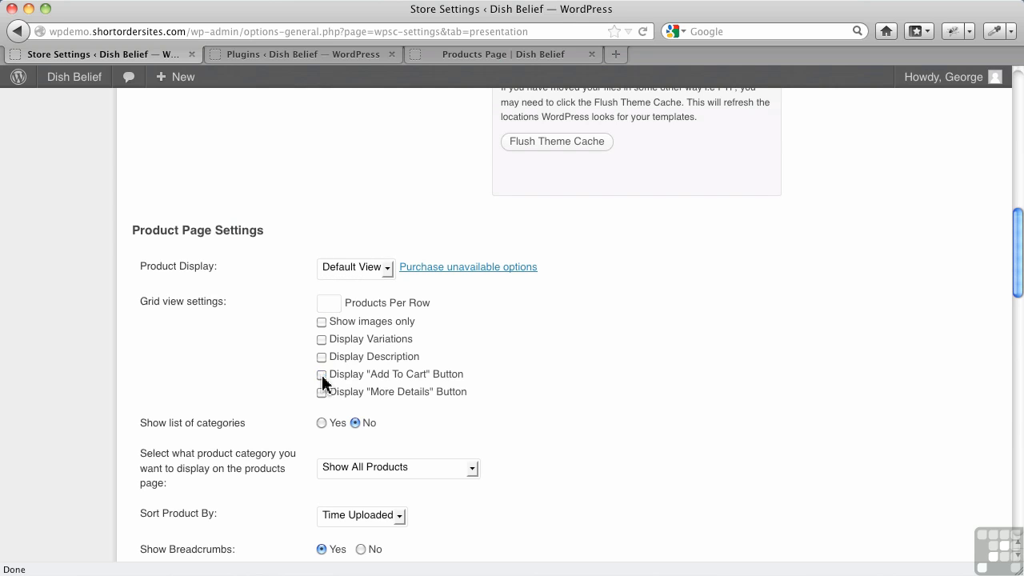
scroll(458, 393, "down", 10)
scroll(244, 436, "down", 10)
left_click(198, 482)
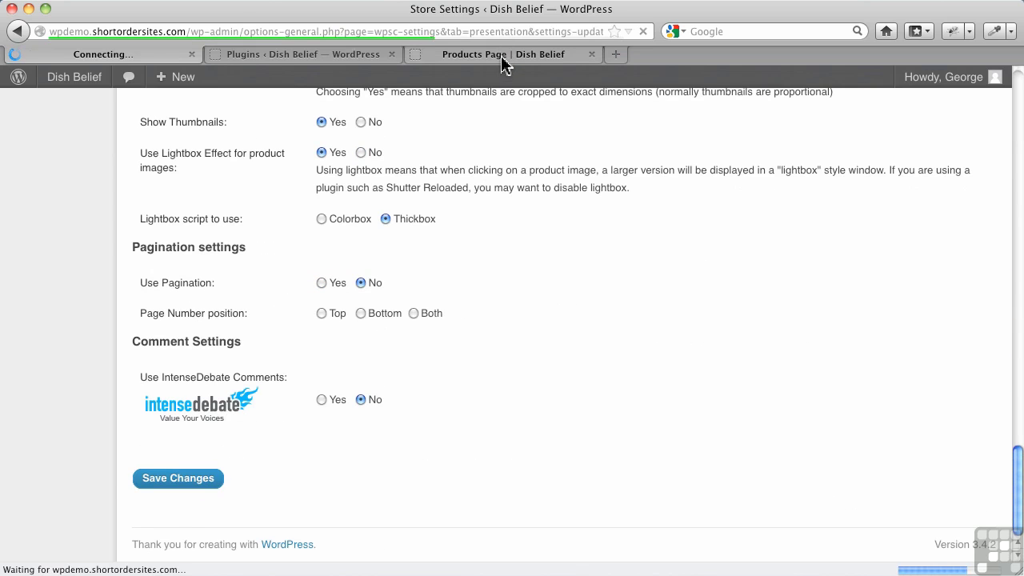
Reload the Products Page and look through all product listings in the default view
left_click(504, 56)
left_click(643, 32)
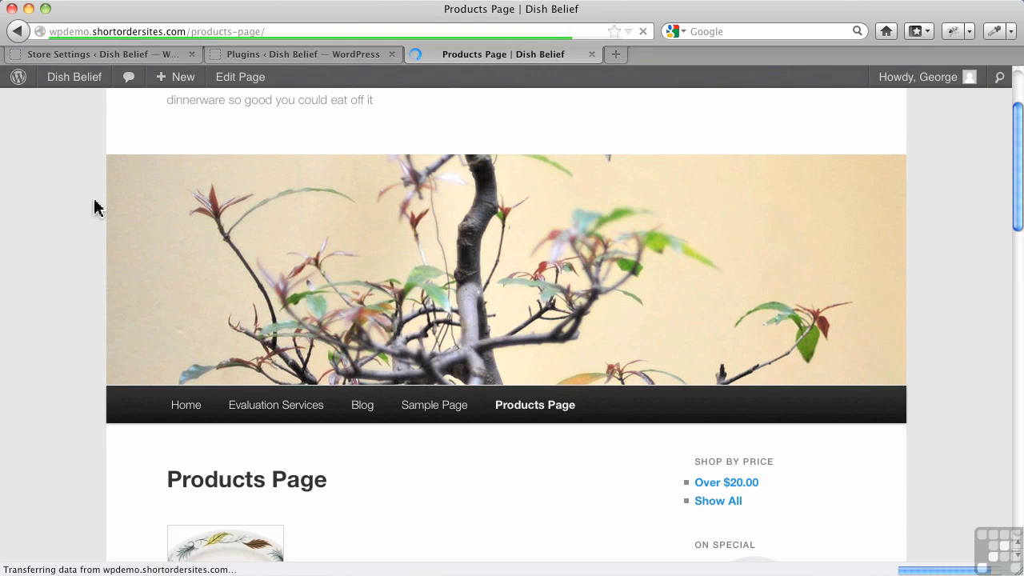
scroll(94, 208, "down", 5)
scroll(94, 208, "down", 2)
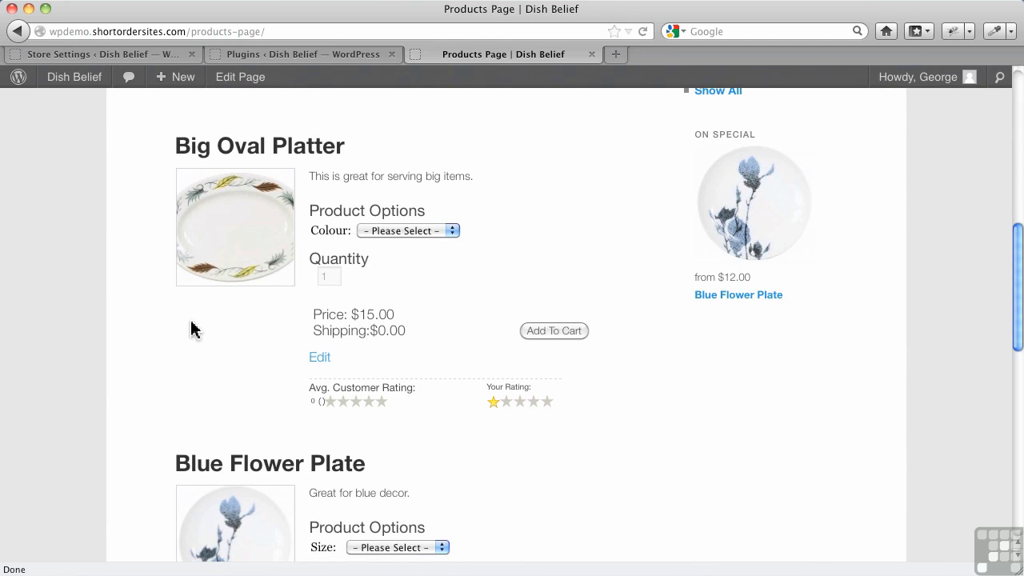
scroll(192, 329, "down", 7)
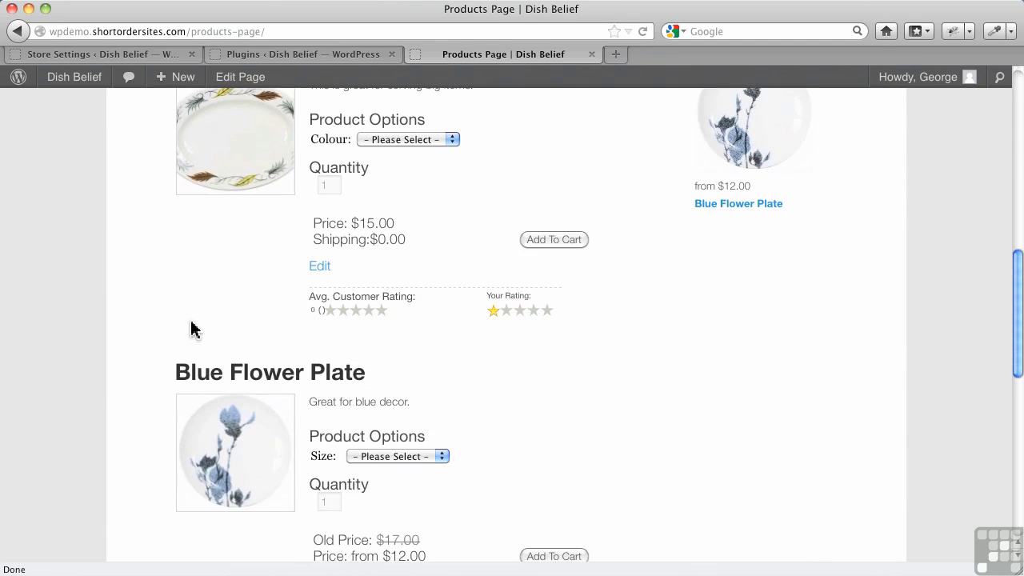
scroll(192, 329, "down", 2)
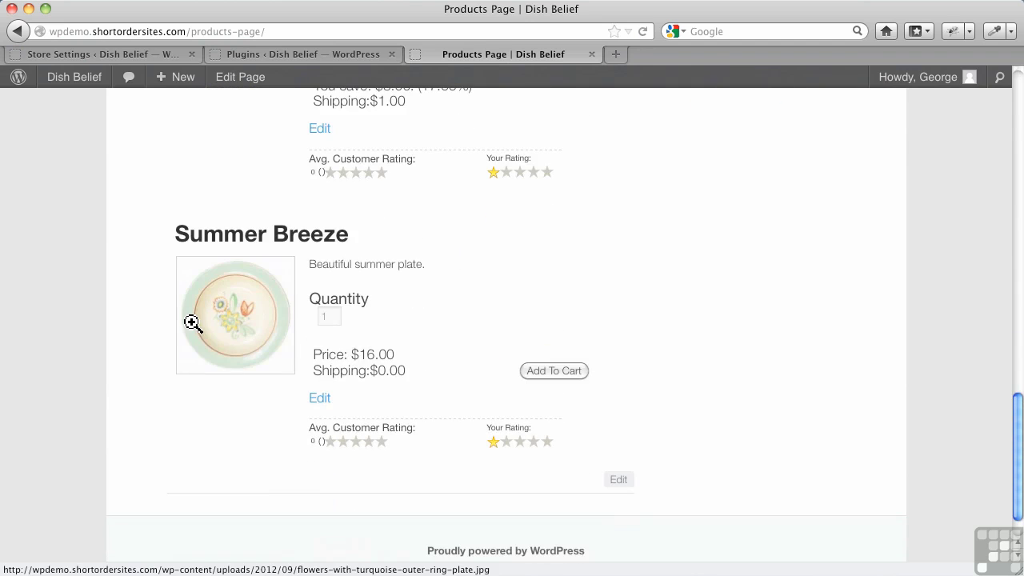
scroll(192, 323, "up", 10)
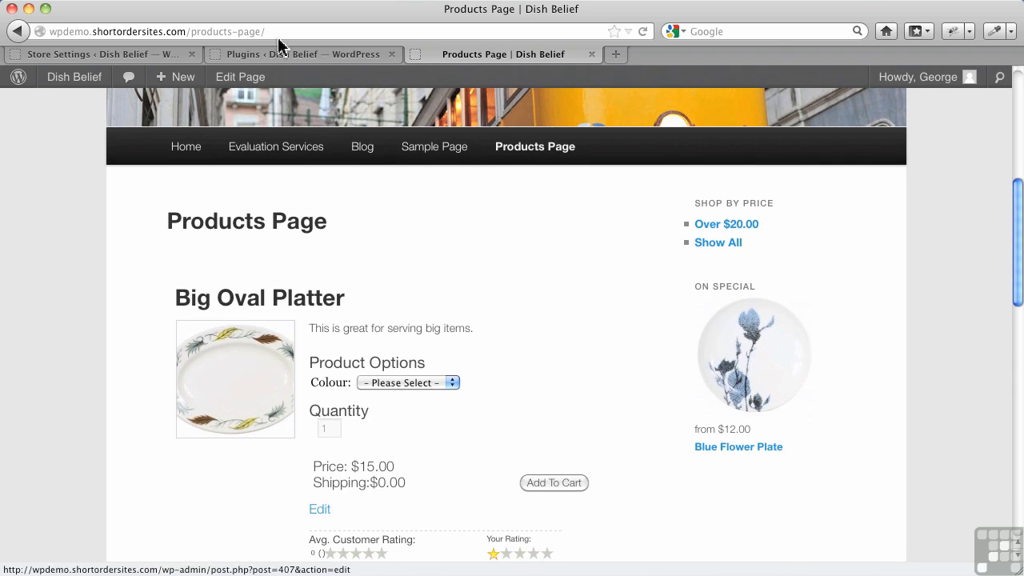
Return to the Store Settings and review the presentation options down to the Product Page Settings
left_click(133, 59)
scroll(387, 318, "down", 5)
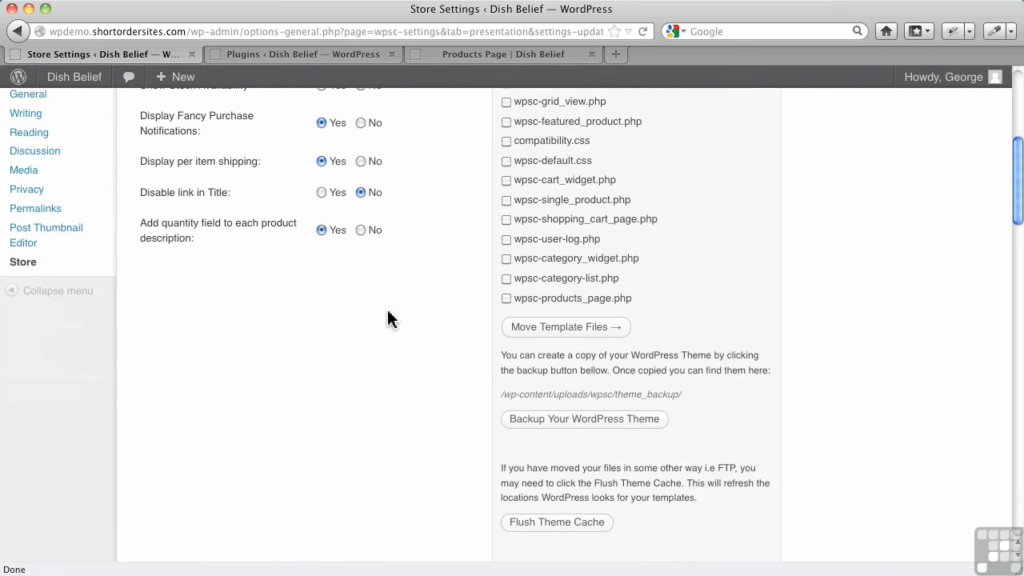
scroll(387, 317, "down", 1)
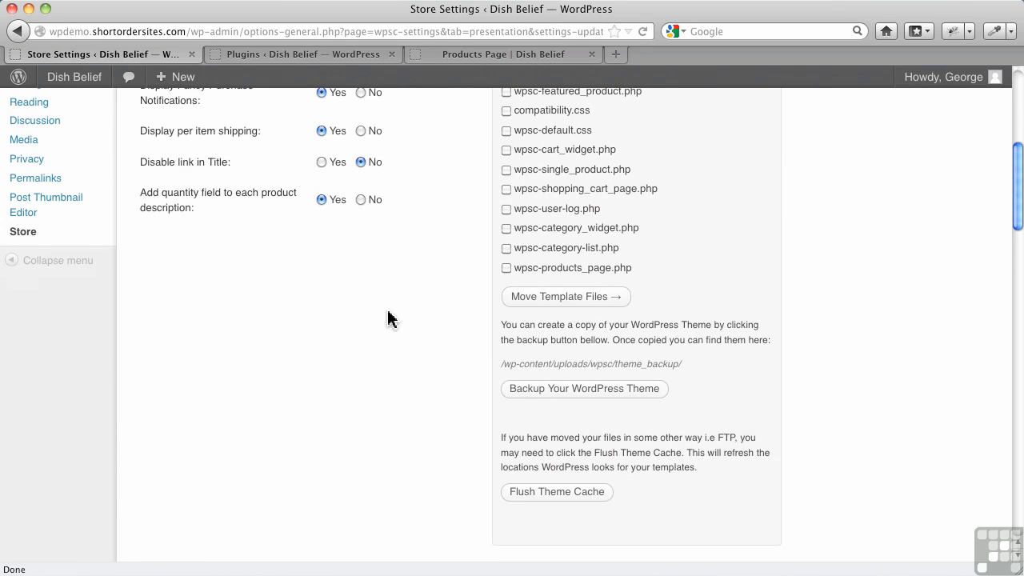
scroll(384, 404, "down", 7)
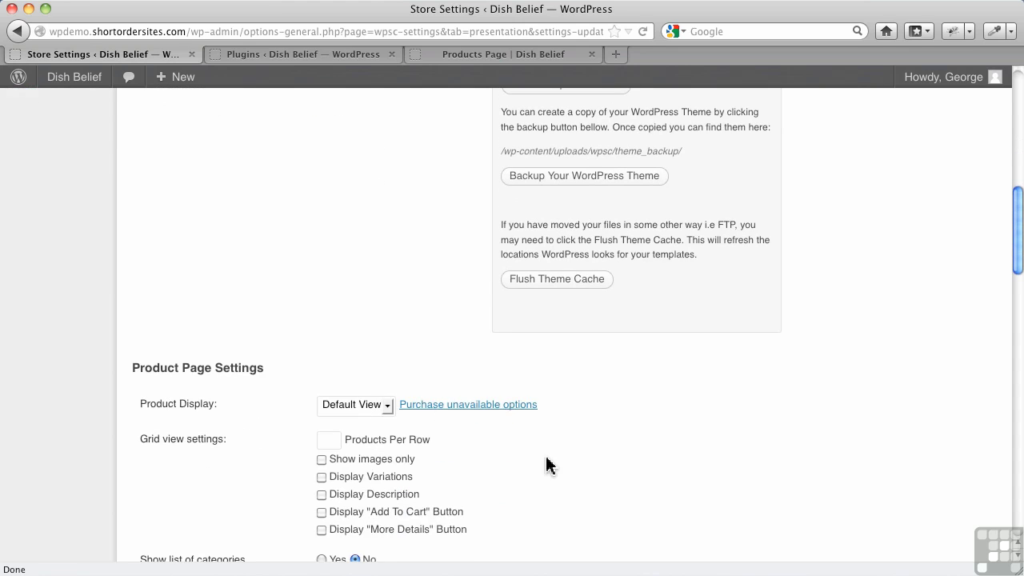
scroll(549, 466, "down", 2)
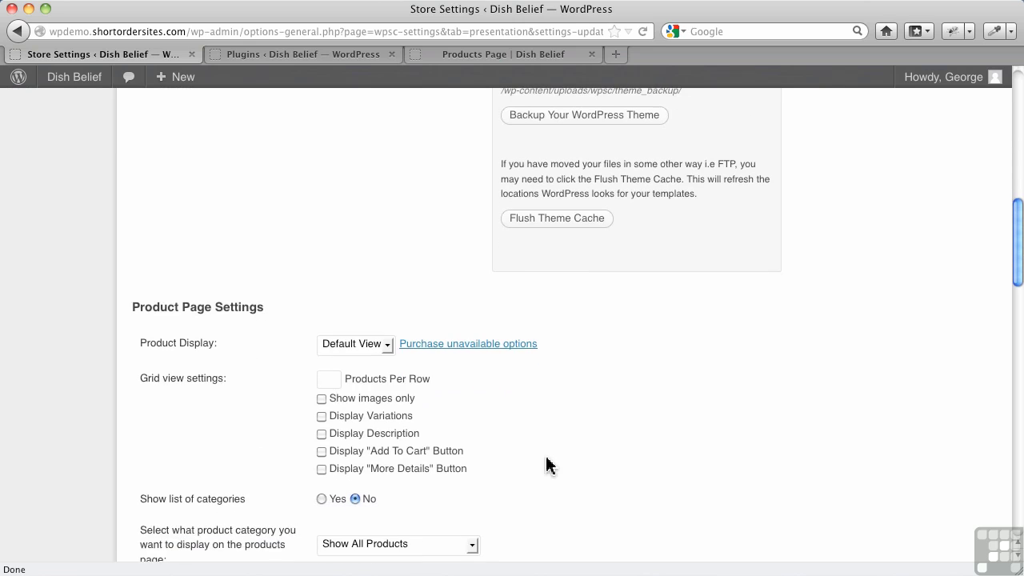